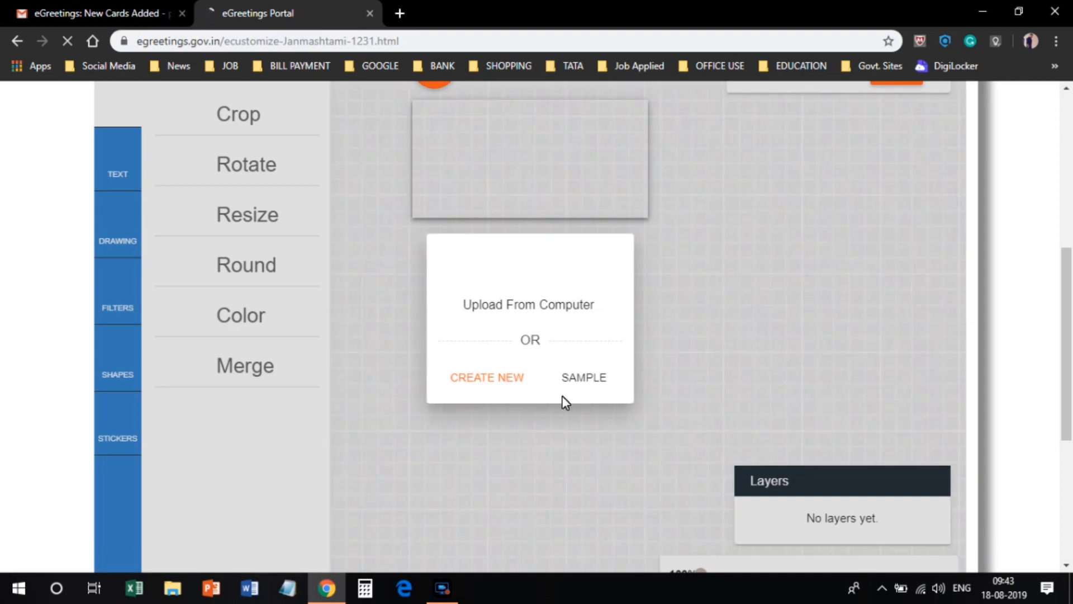
Examine the custom eCard editor for the Janmashtami card, including its basic editing tools, the loaded image and the layers.
scroll(565, 401, up, 3)
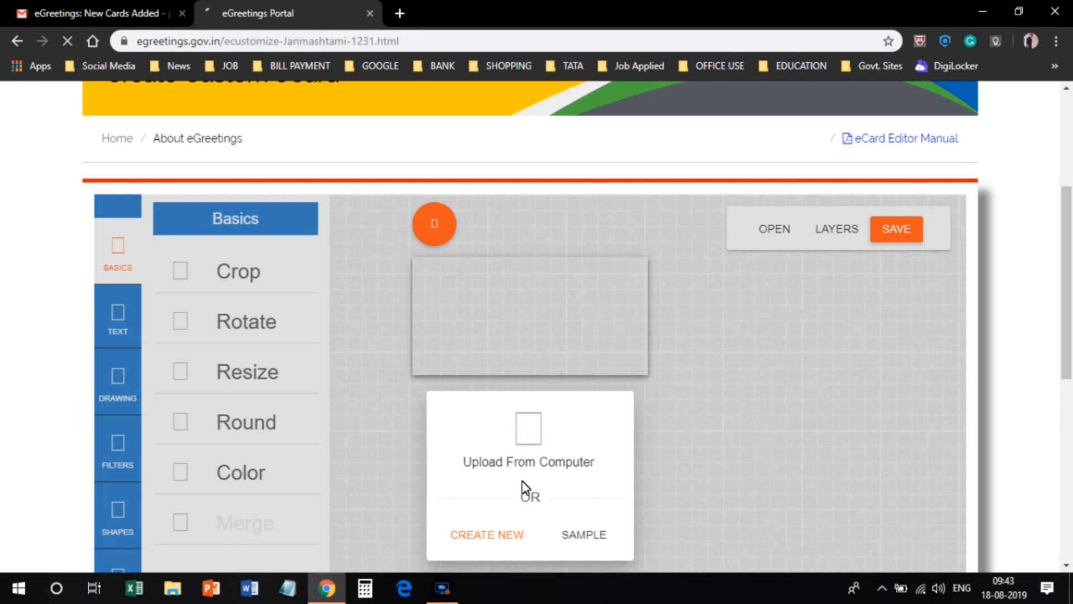
click(496, 545)
scroll(553, 540, down, 3)
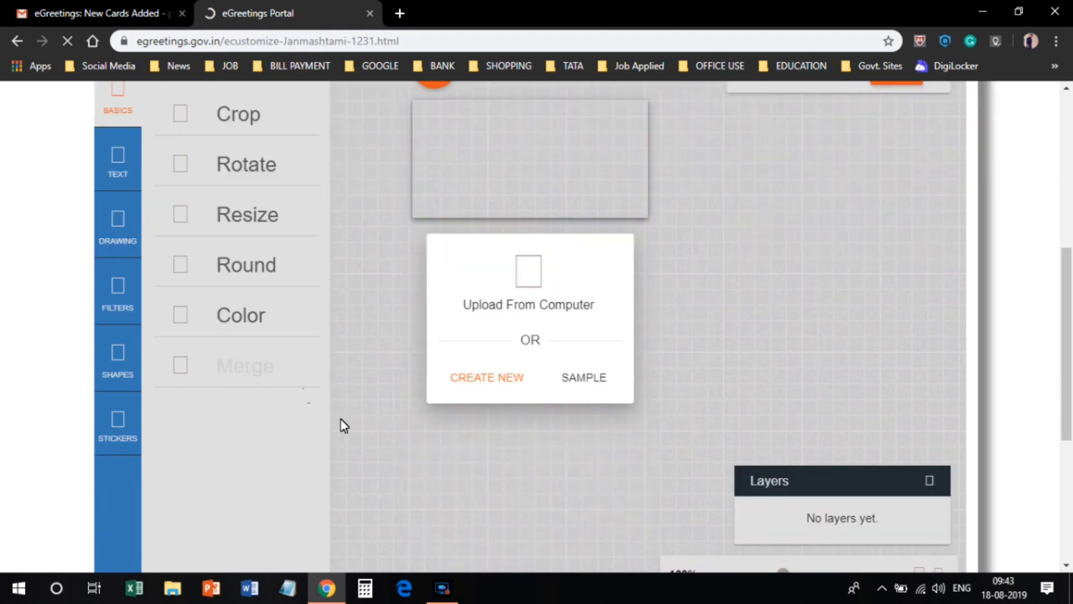
scroll(132, 243, up, 2)
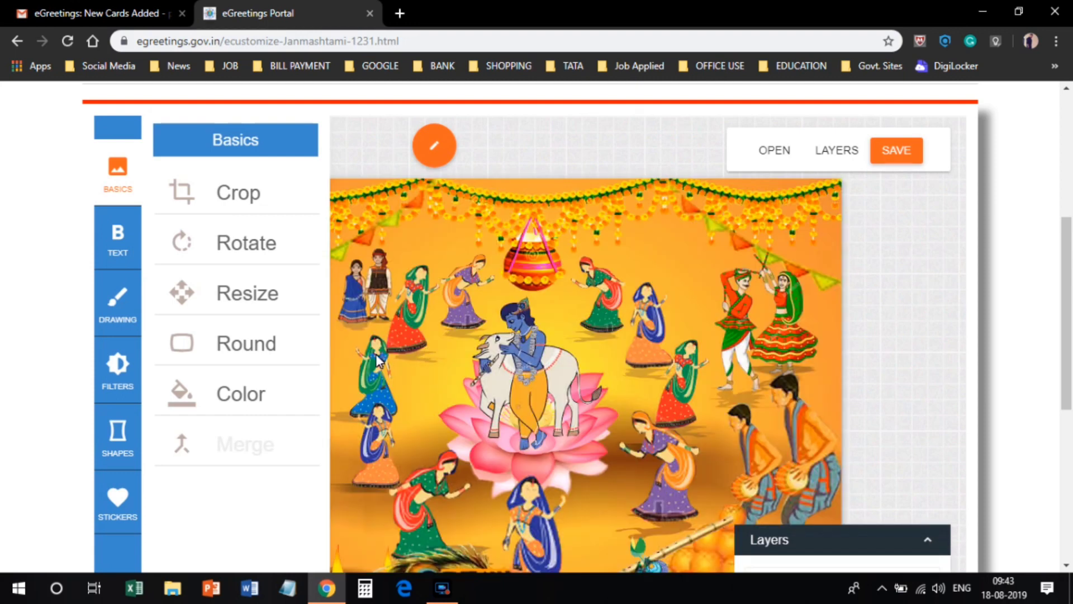
scroll(566, 350, down, 3)
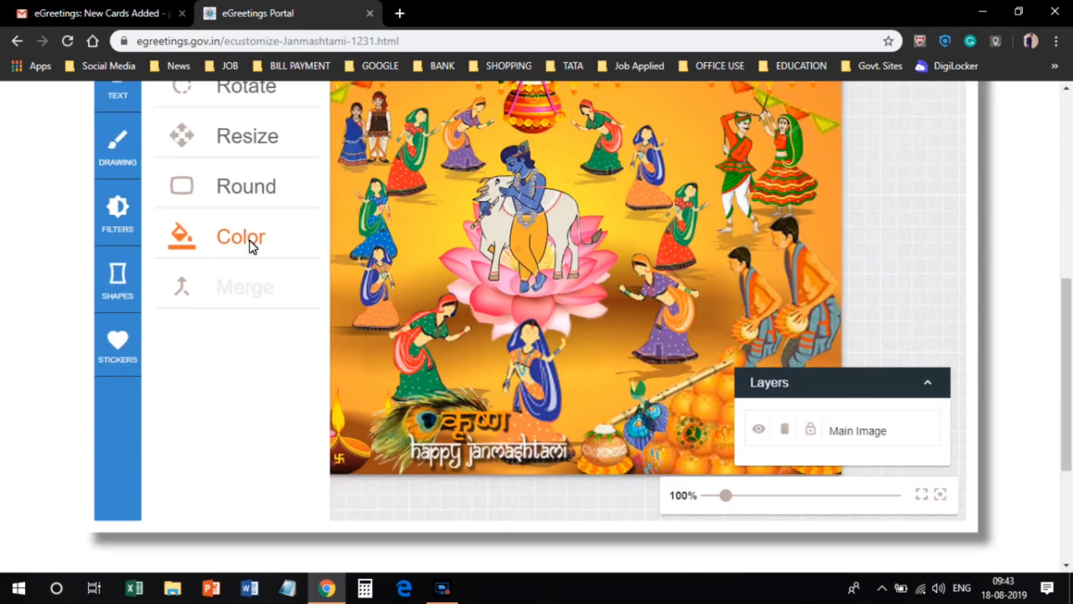
scroll(507, 297, up, 5)
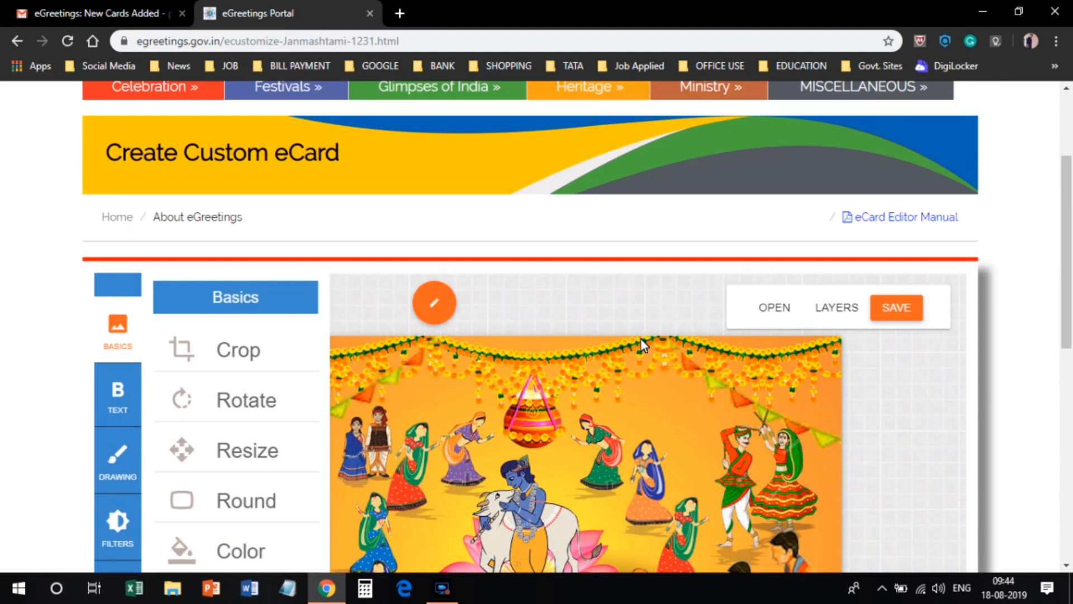
scroll(260, 217, up, 3)
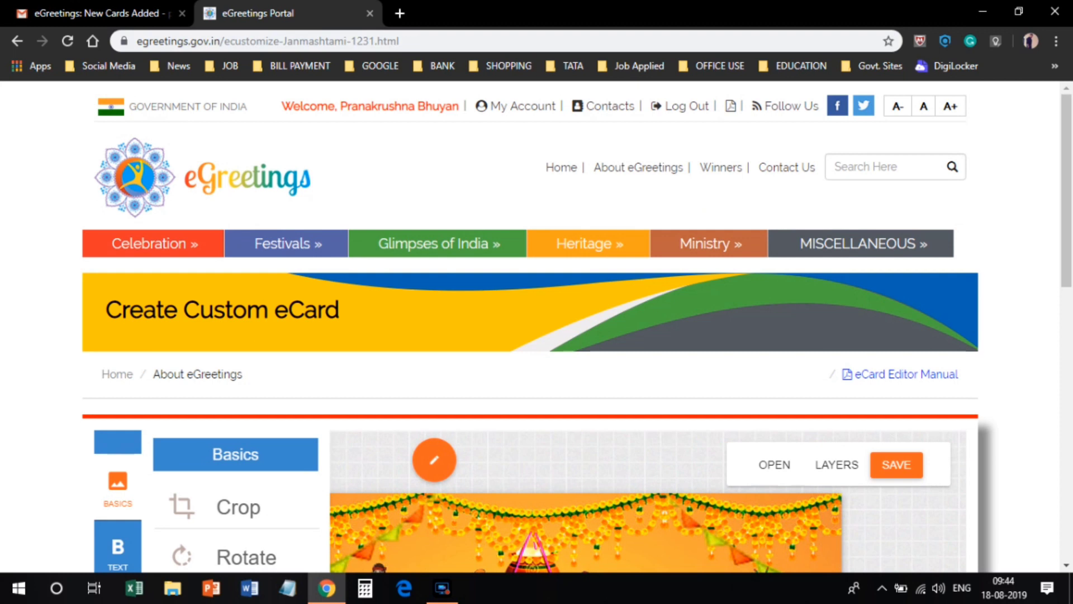
Go back to the Janmashtami card gallery and start sending the first card with Krishna and the dancers.
click(16, 42)
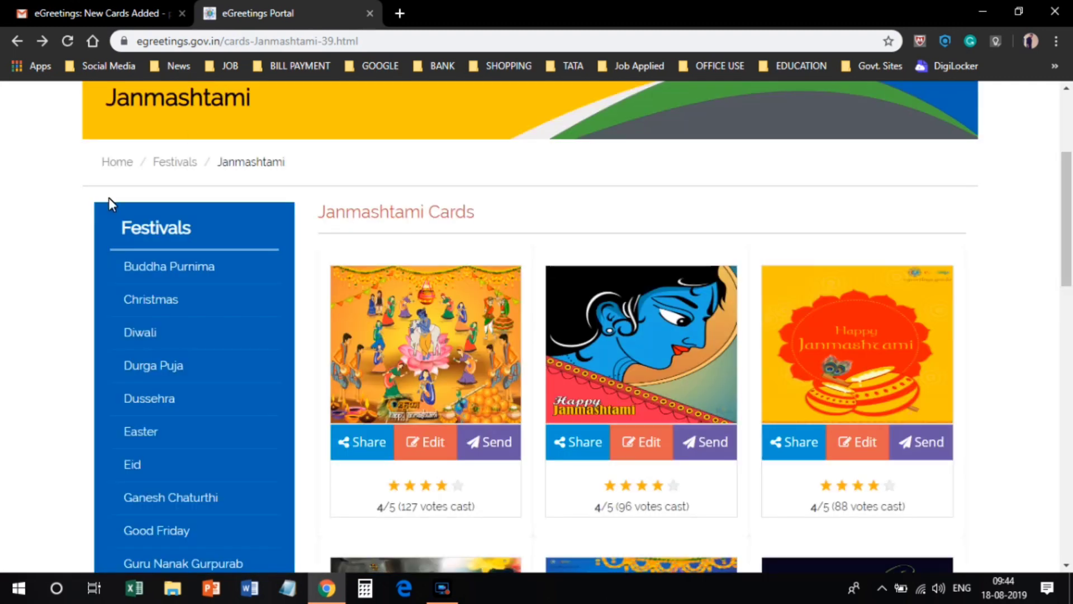
scroll(585, 435, down, 3)
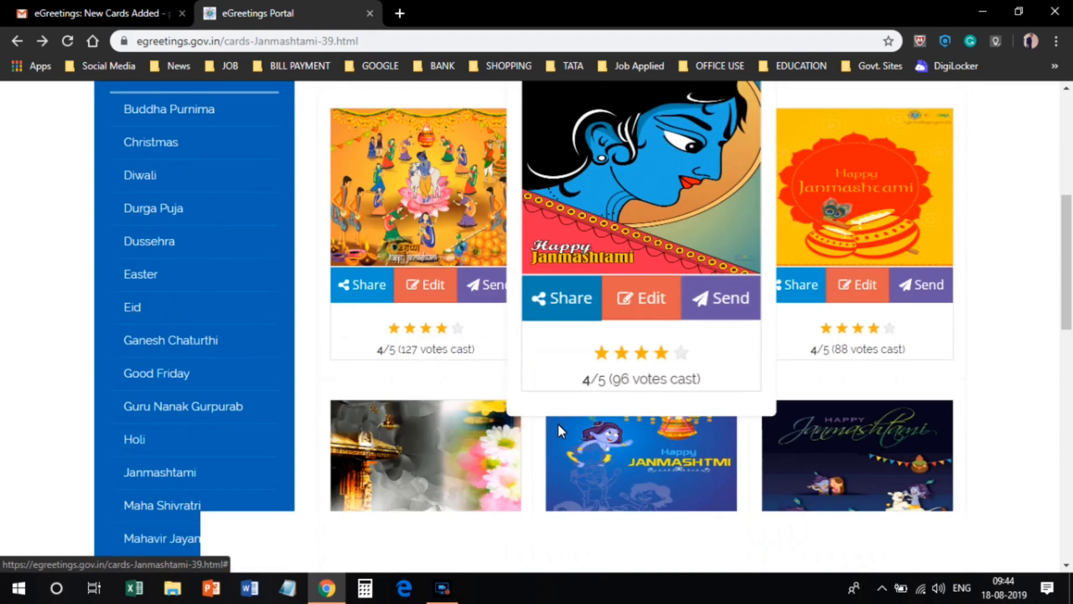
click(480, 288)
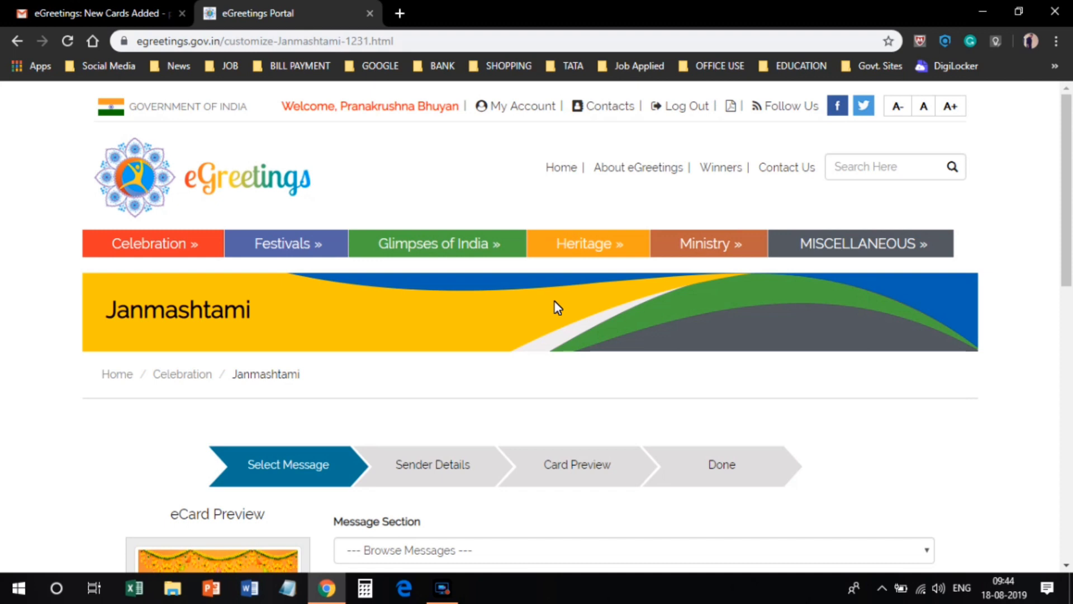
Try the preset message beginning "Victory of truth is always obvious" and reset the selection to Browse Messages.
scroll(715, 489, down, 5)
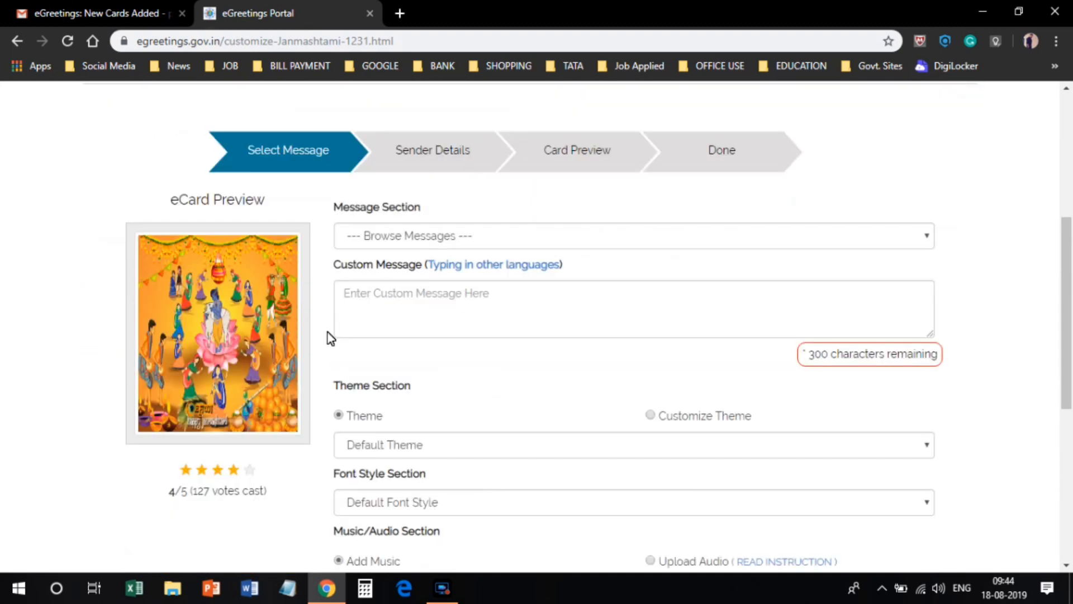
scroll(119, 352, up, 3)
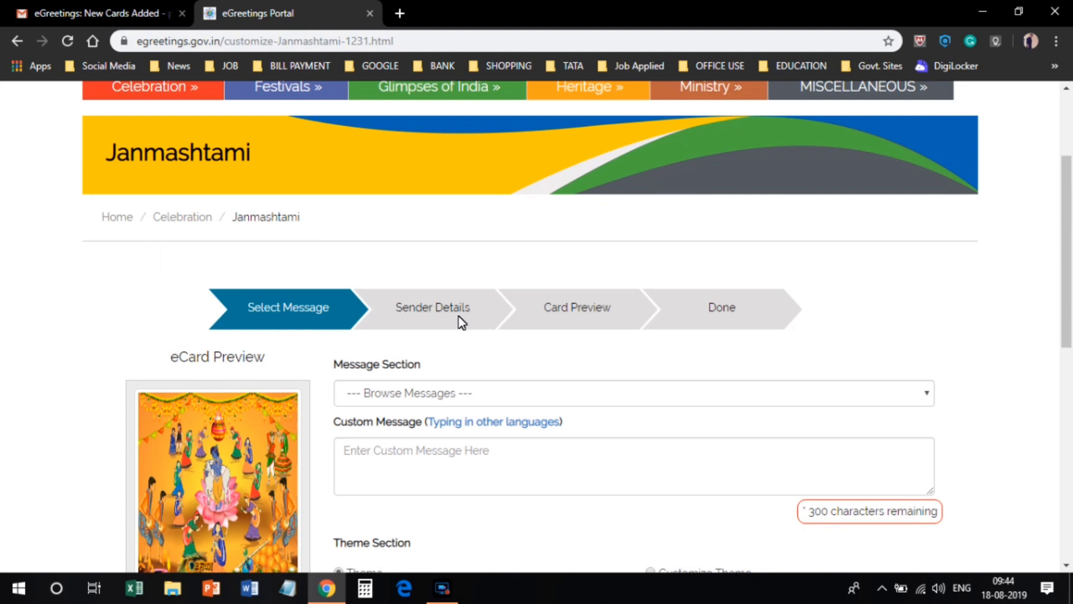
scroll(575, 341, down, 1)
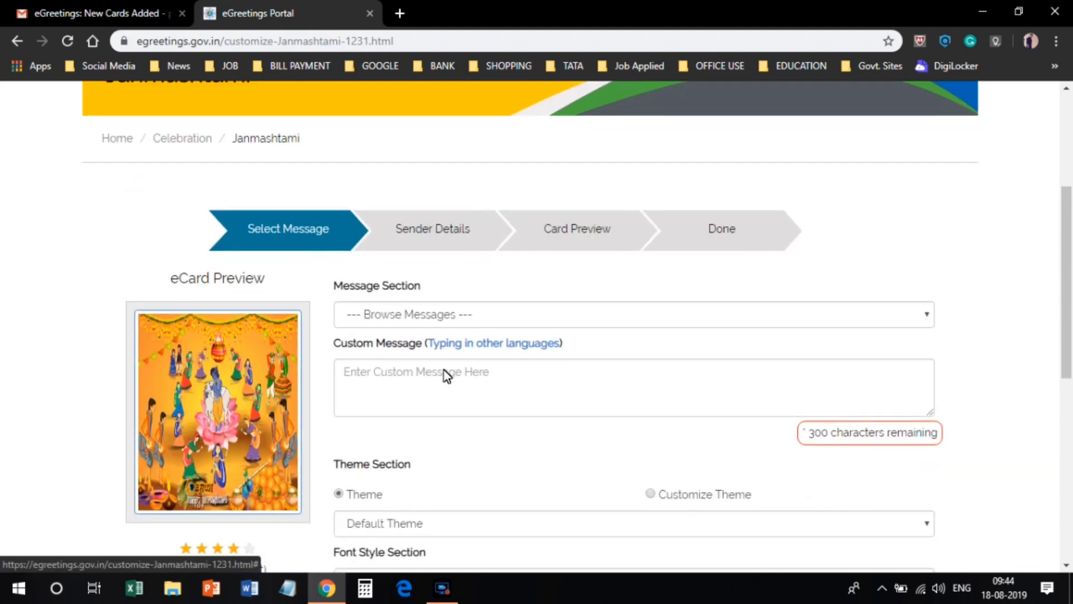
click(467, 313)
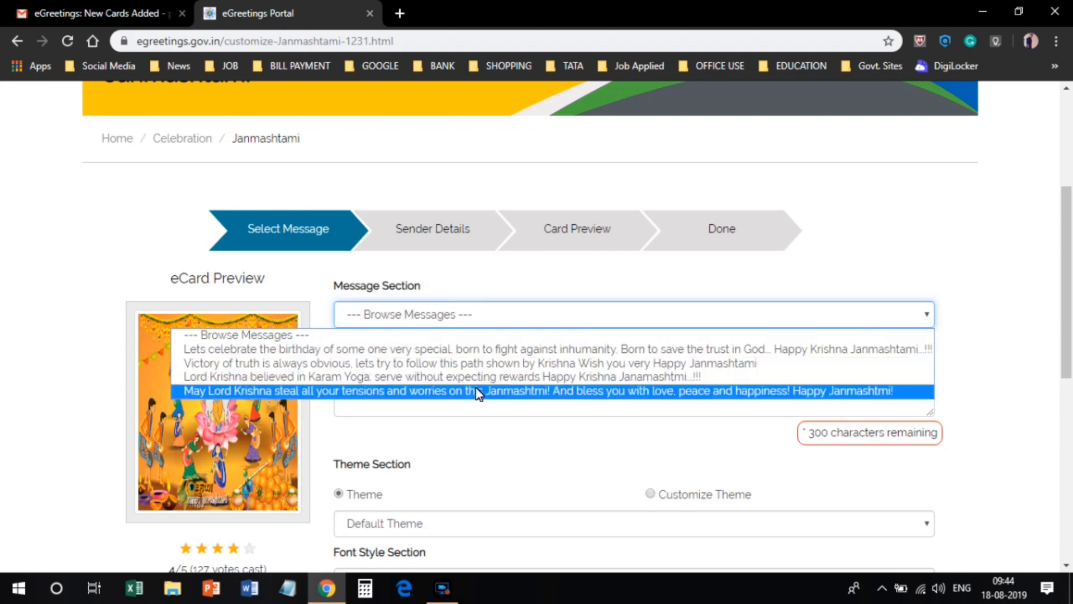
click(480, 364)
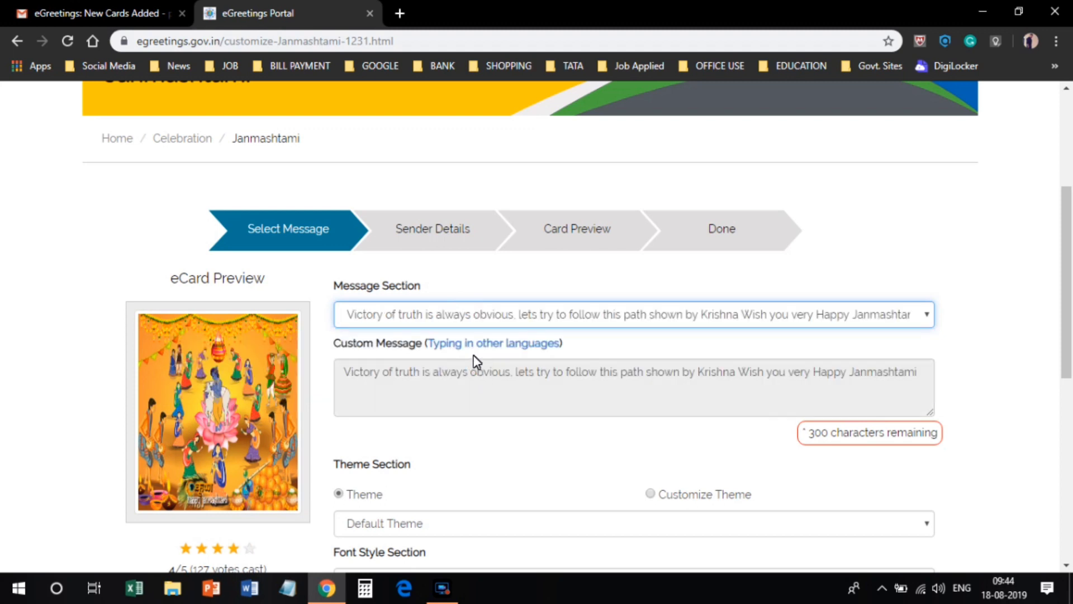
click(477, 319)
key(Up)
key(Up)
key(Return)
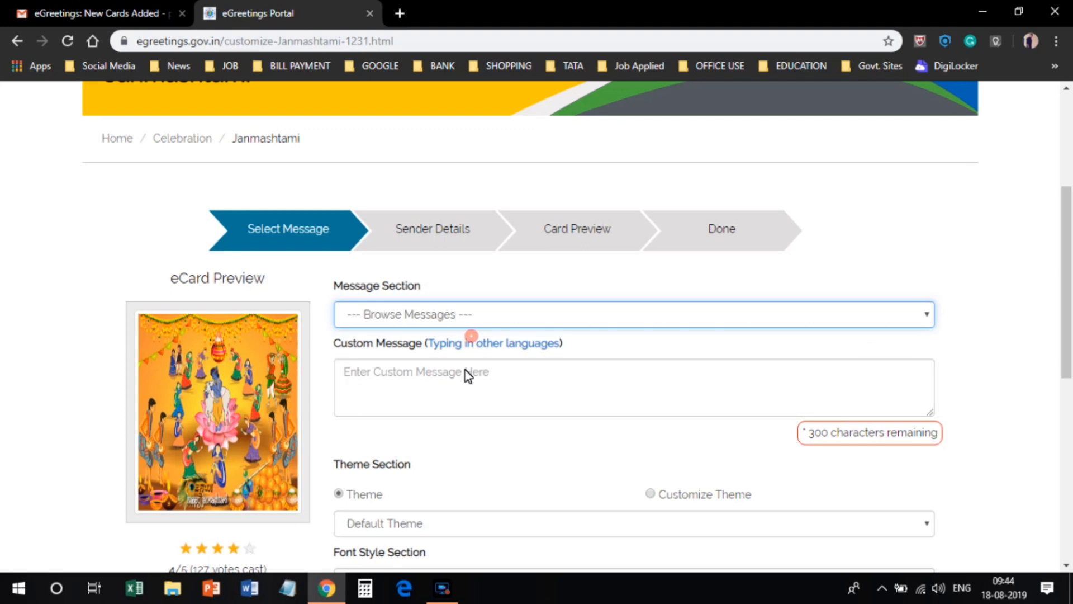
Enter trial text as the custom message and replace it with "Wish you happy ....".
click(464, 377)
text(nbcghhgccc)
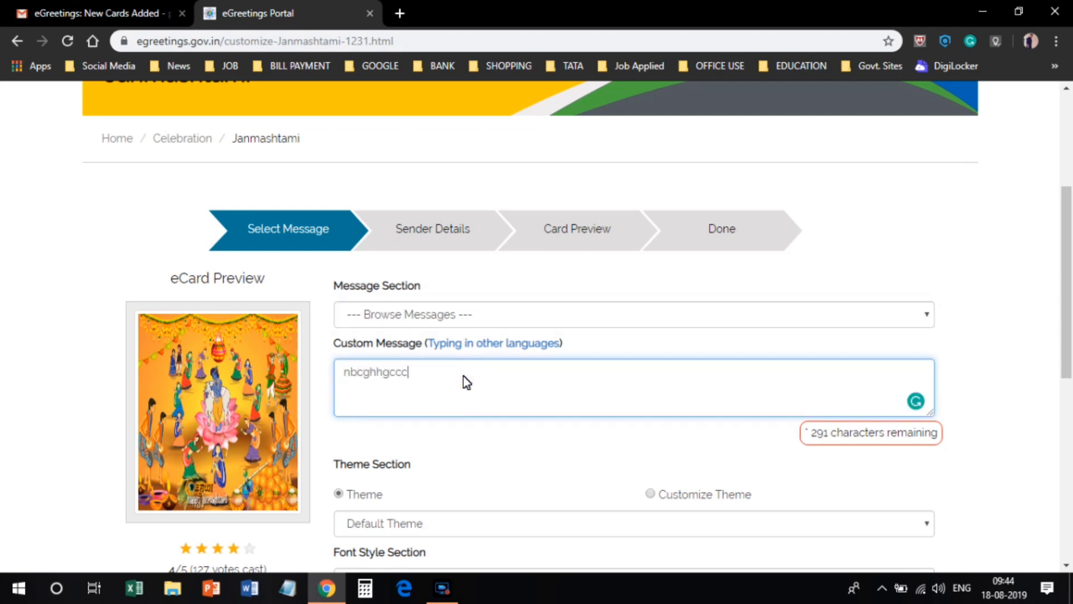
key(ctrl+a)
key(BackSpace)
text(Wish )
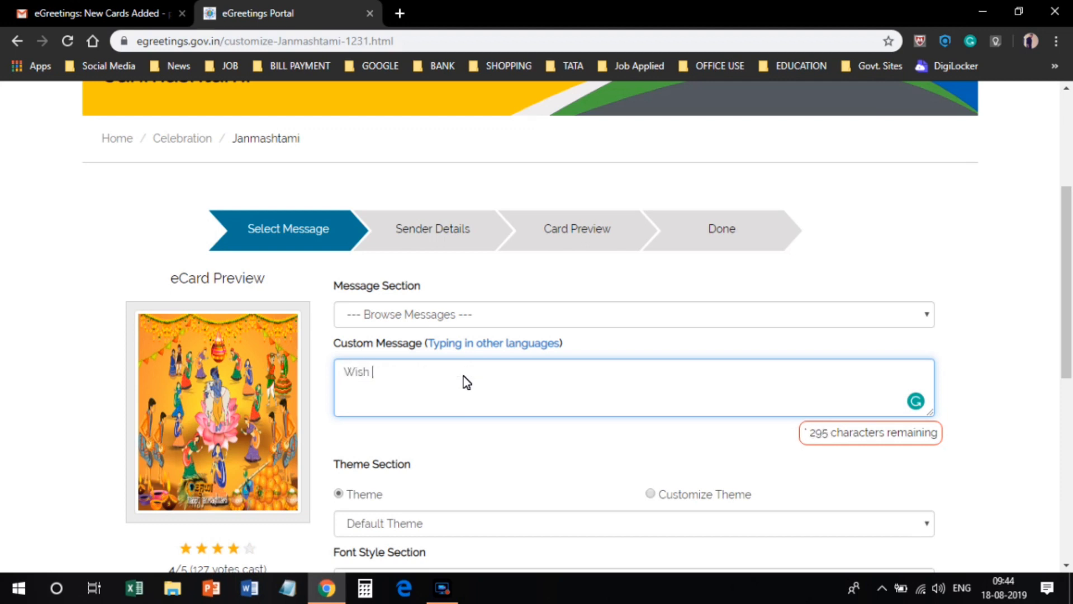
text(you happy ....)
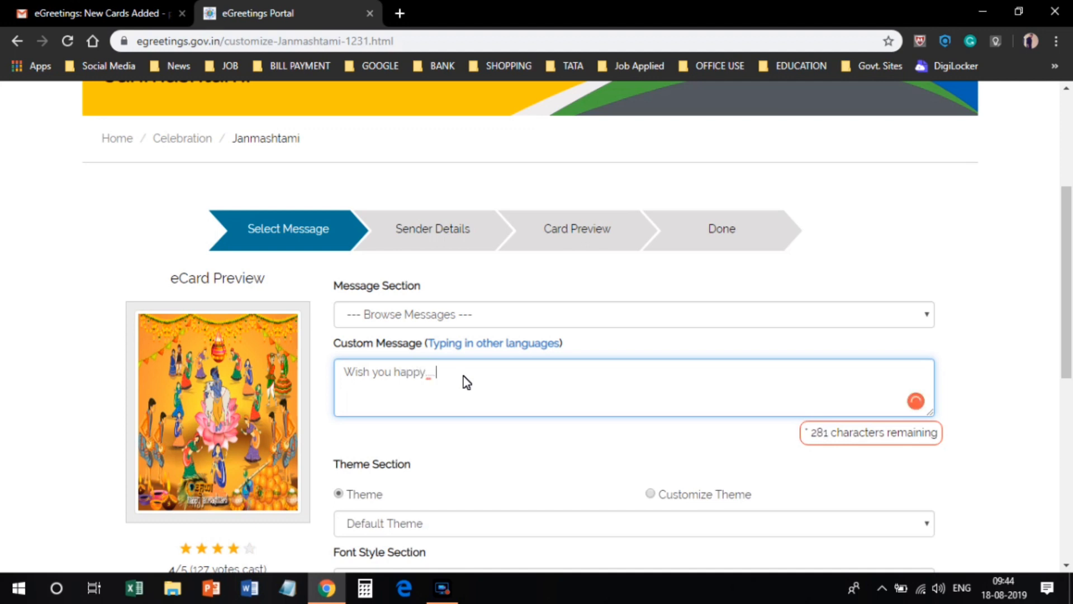
Select the preset message "Victory of truth is always obvious, lets try to follow this path shown by Krishna" for the card.
click(483, 318)
click(508, 364)
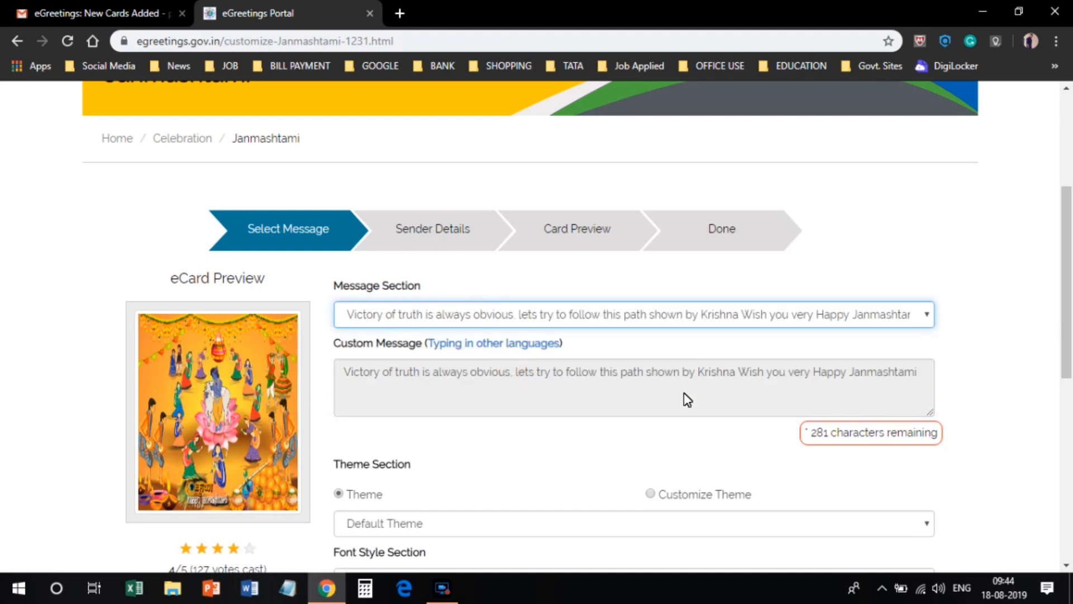
View the Customize Theme colour options, and return to the predefined themes to choose Theme 1.
scroll(687, 398, down, 4)
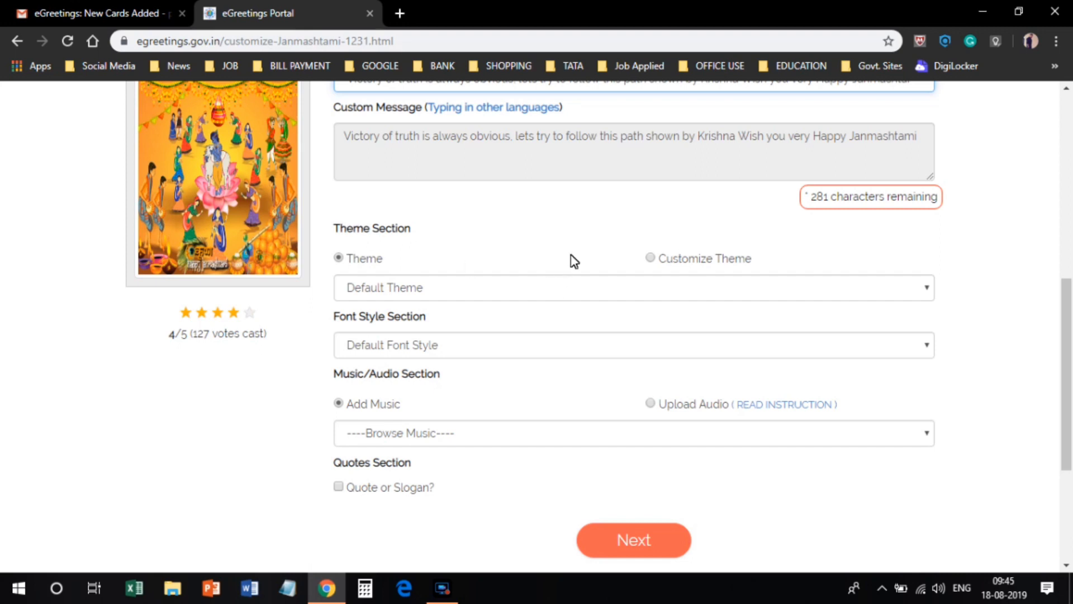
click(651, 258)
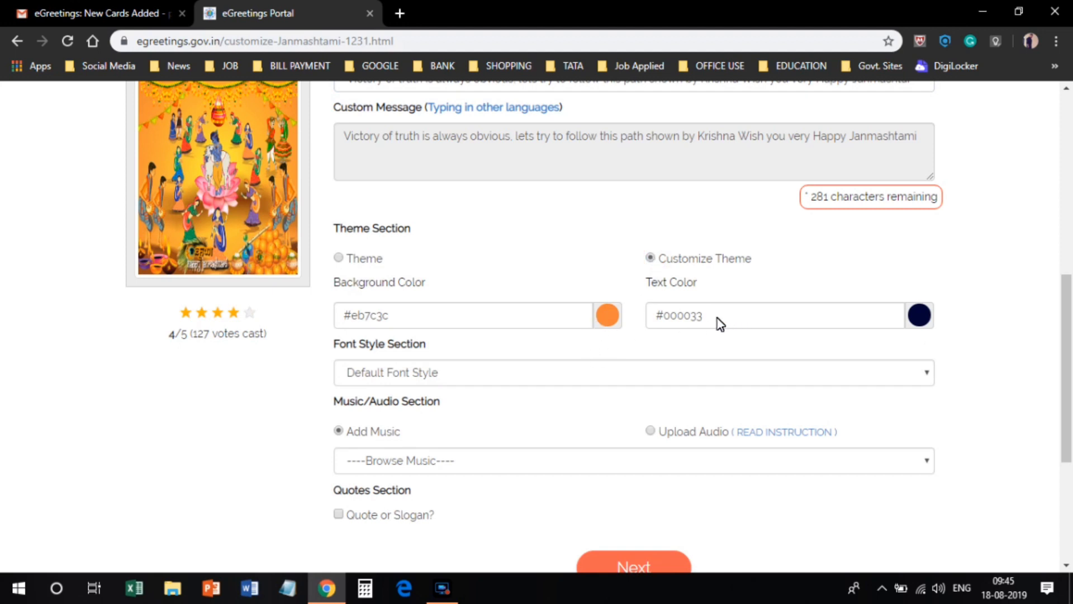
click(354, 259)
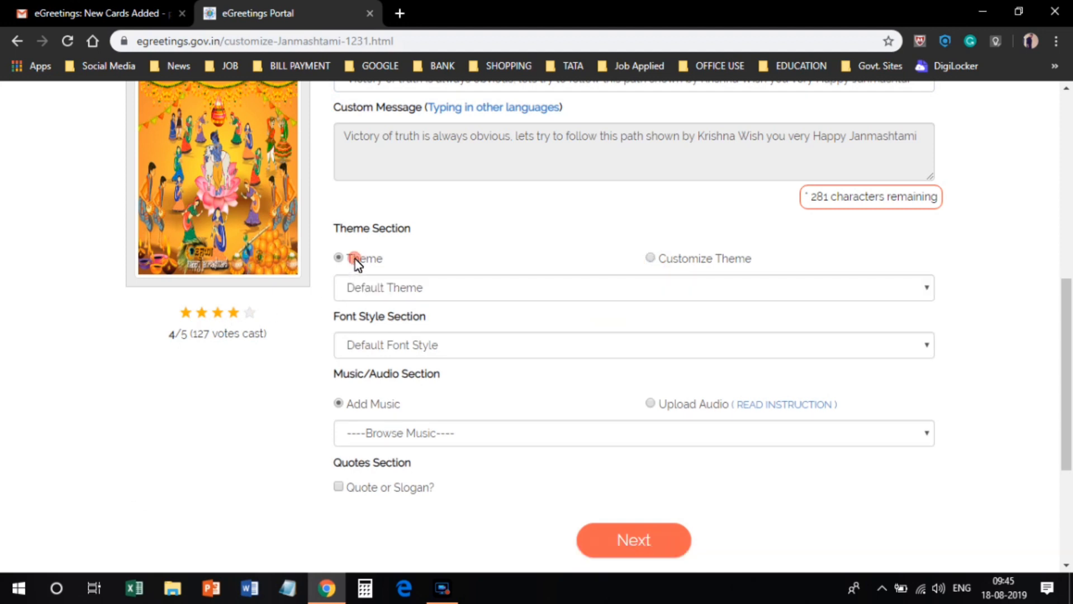
click(388, 294)
click(405, 322)
Set the card's font style to Font Style 1.
scroll(419, 311, down, 1)
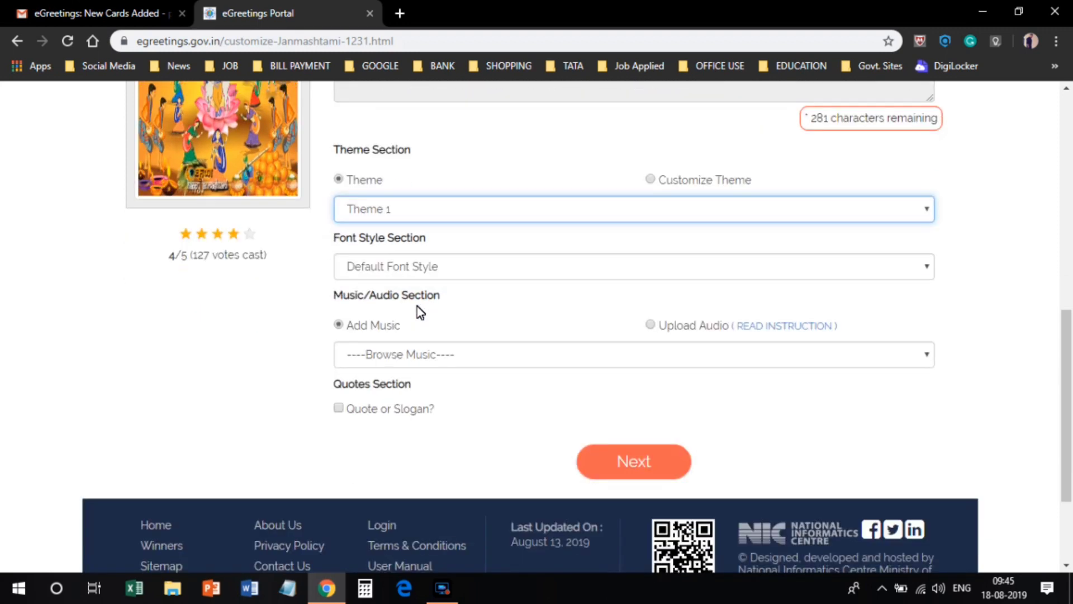
click(390, 267)
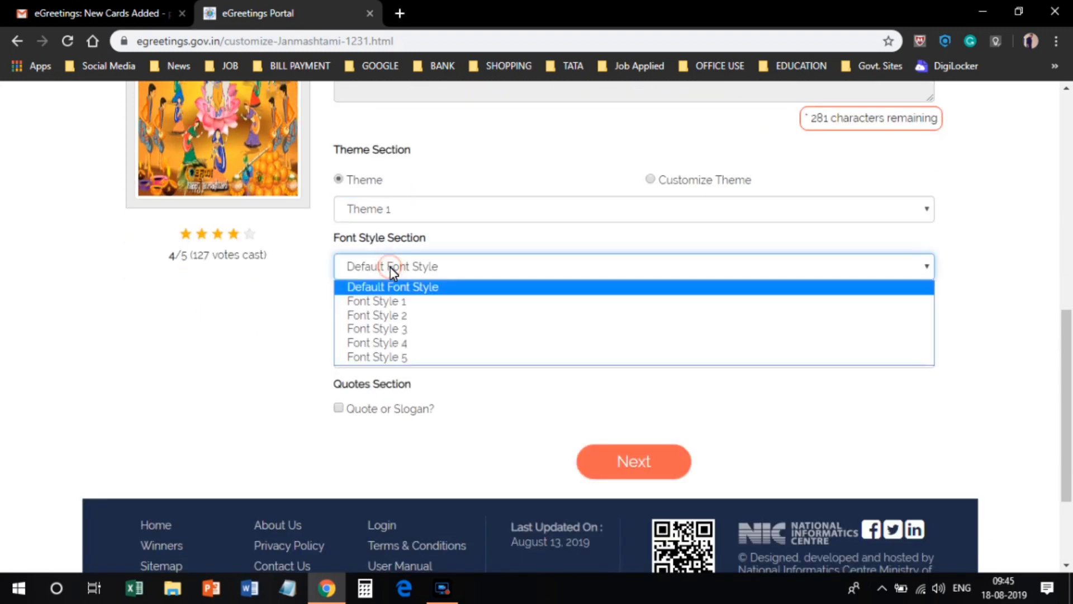
click(374, 305)
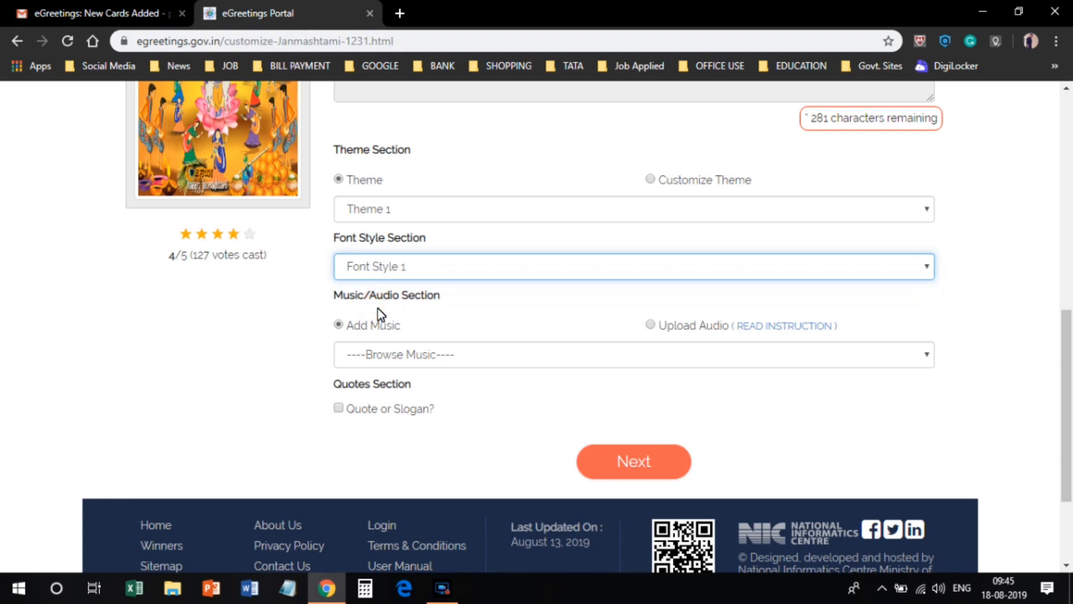
Add the music track janam_1.mp3 to the card and pause its playback.
scroll(364, 312, down, 2)
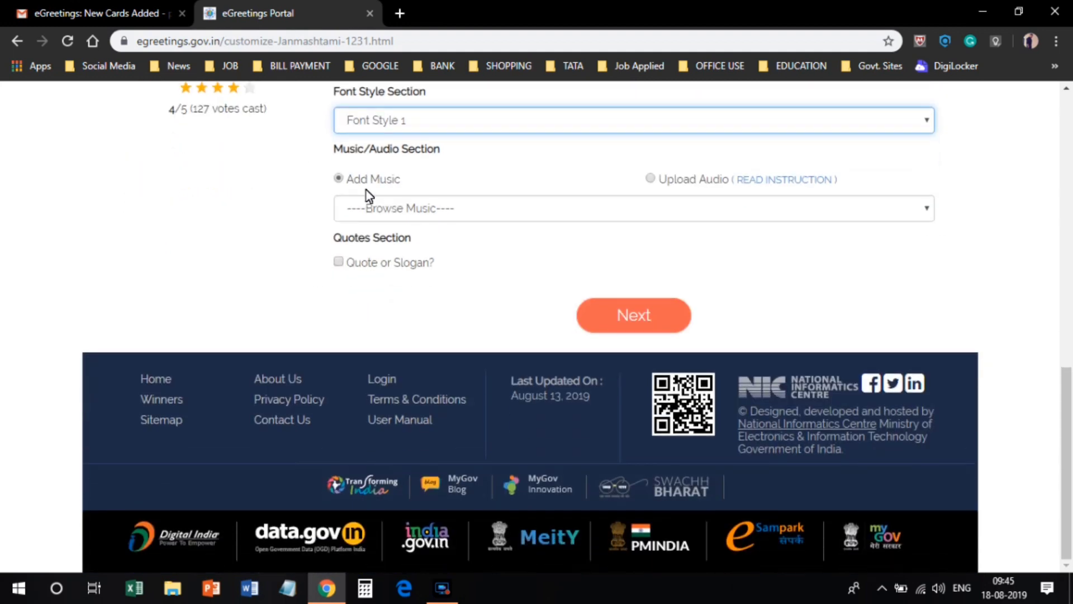
click(408, 215)
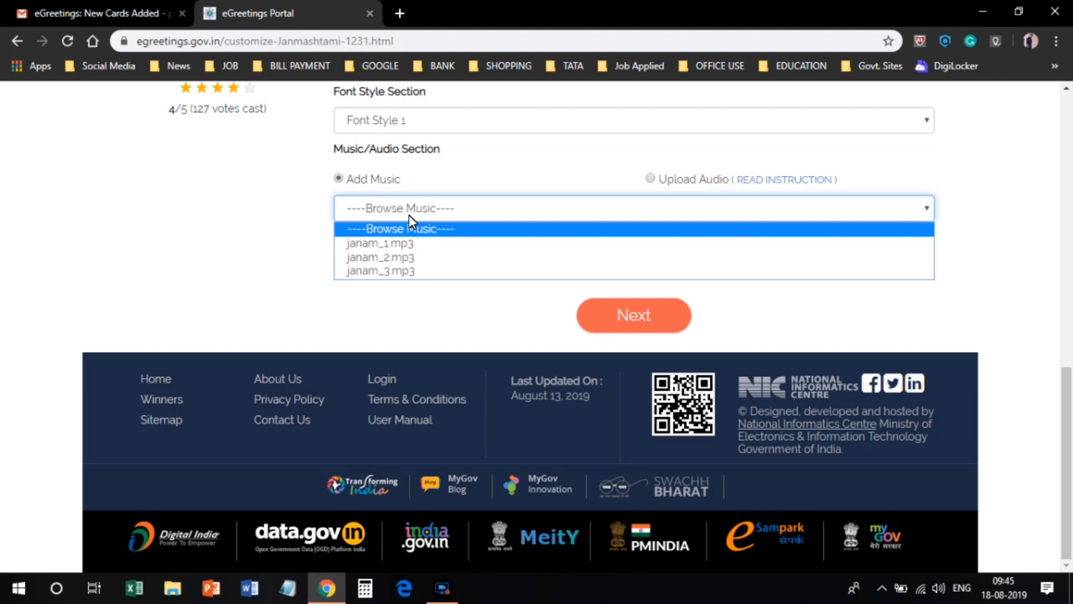
click(409, 216)
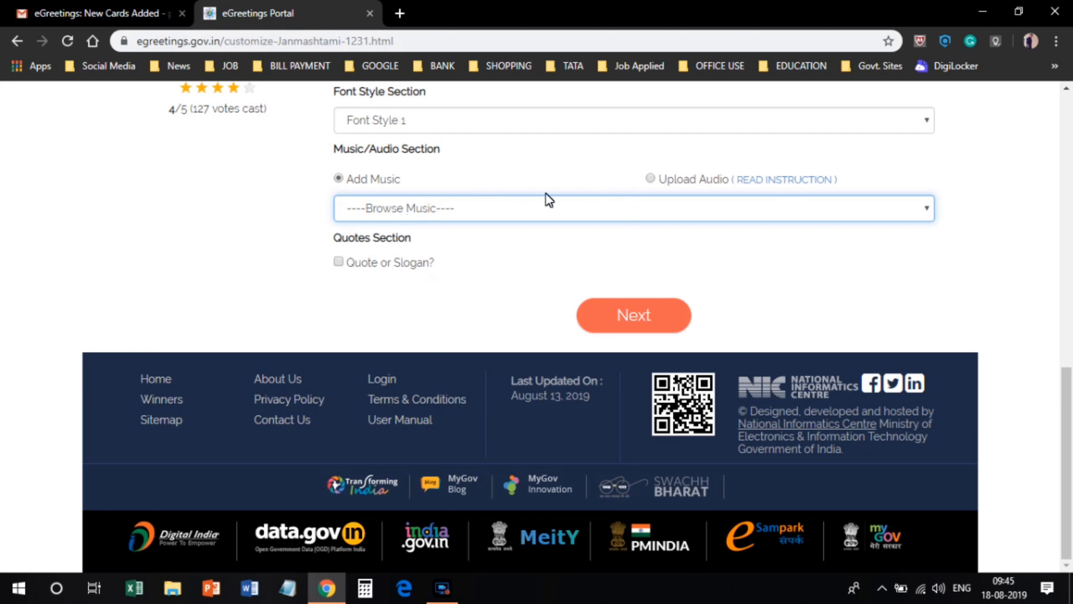
click(475, 208)
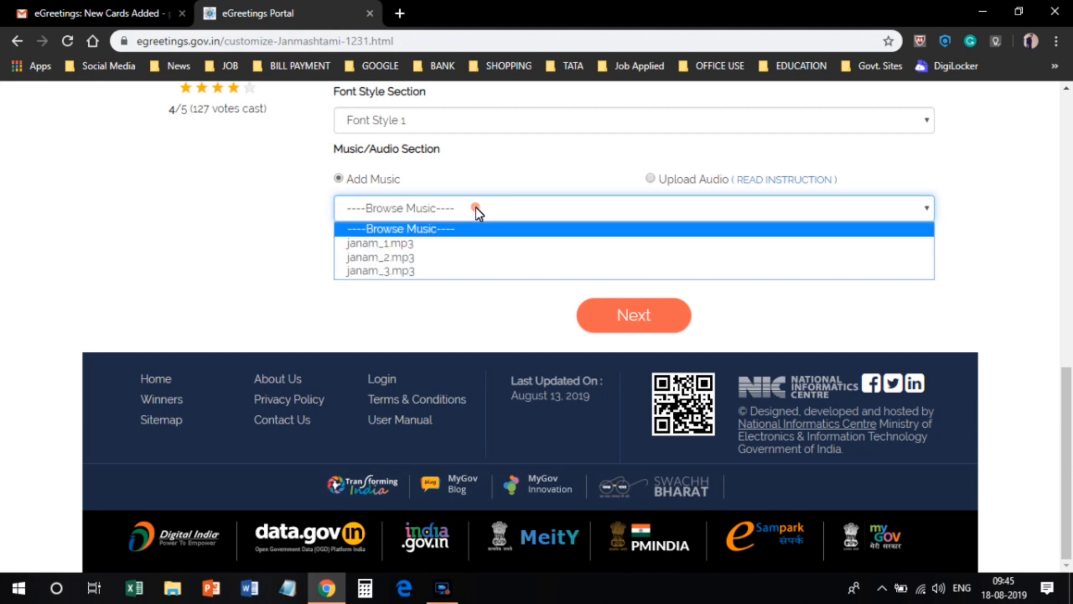
click(477, 244)
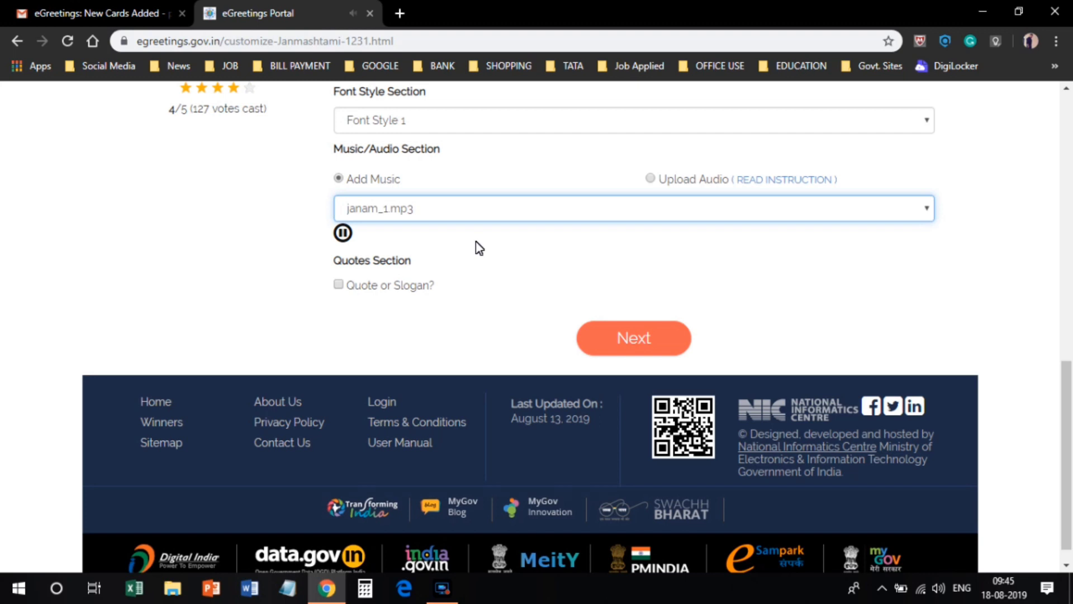
click(343, 233)
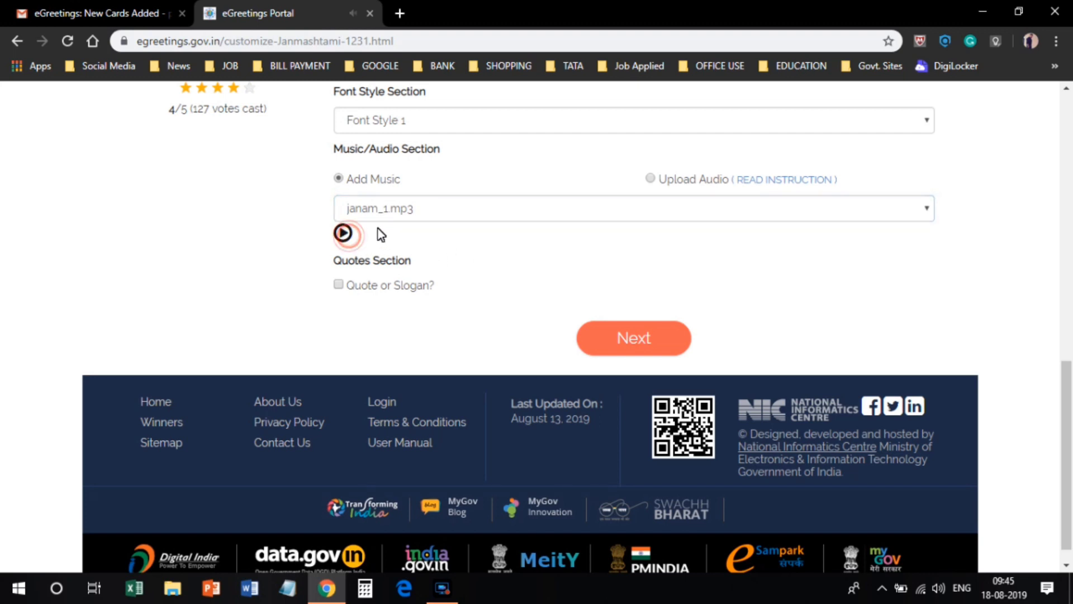
Change the card's music to janam_2.mp3 and show the list of available tracks again.
click(392, 208)
click(420, 257)
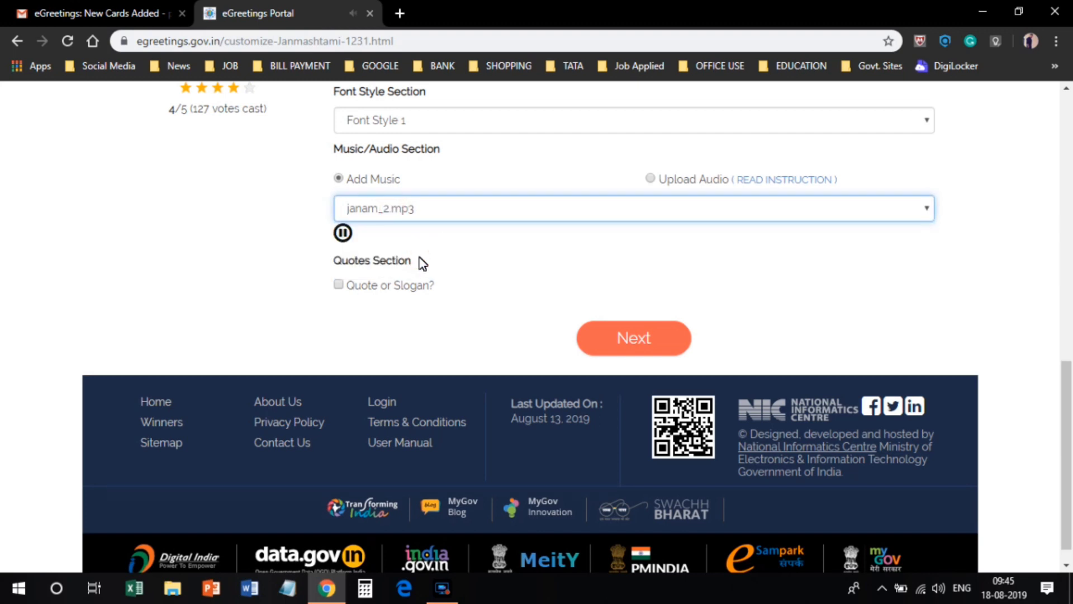
click(417, 208)
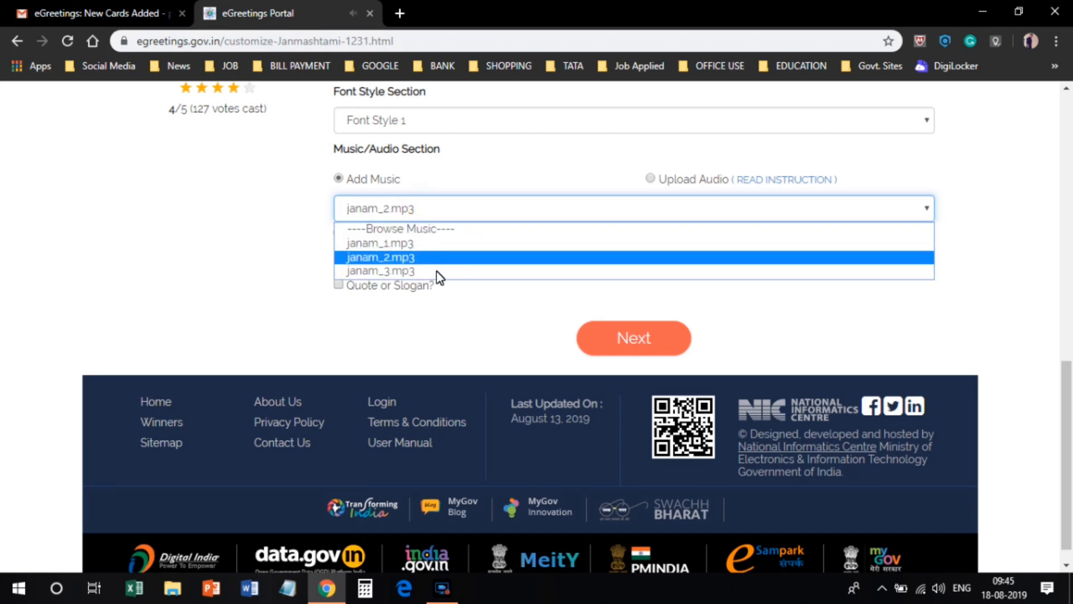
Switch the card's audio source to Upload Audio, and open the audio file browser and close it without choosing a file.
click(689, 182)
click(609, 216)
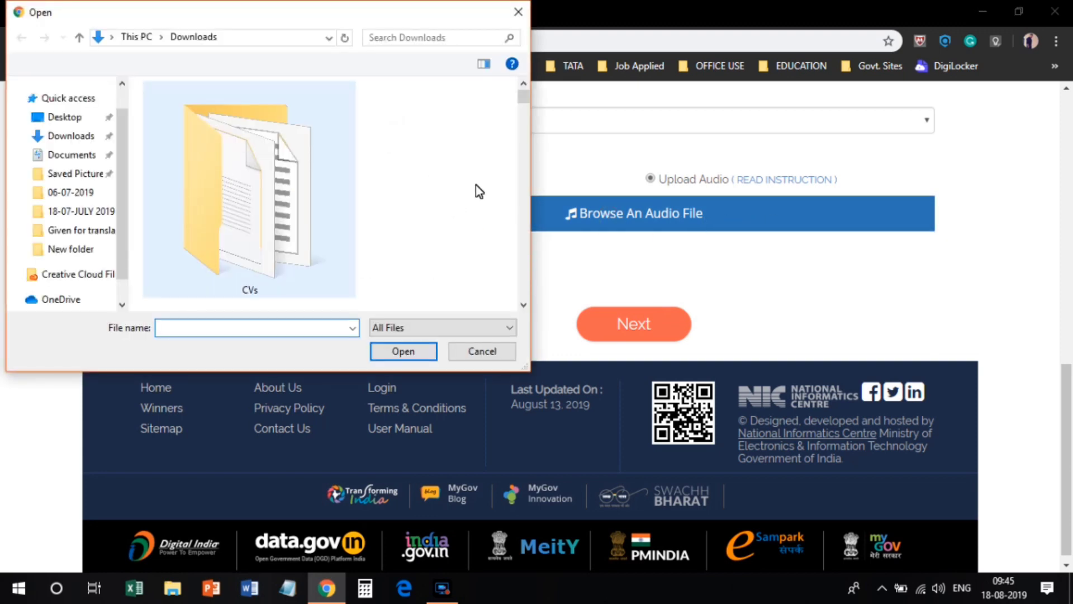
click(517, 13)
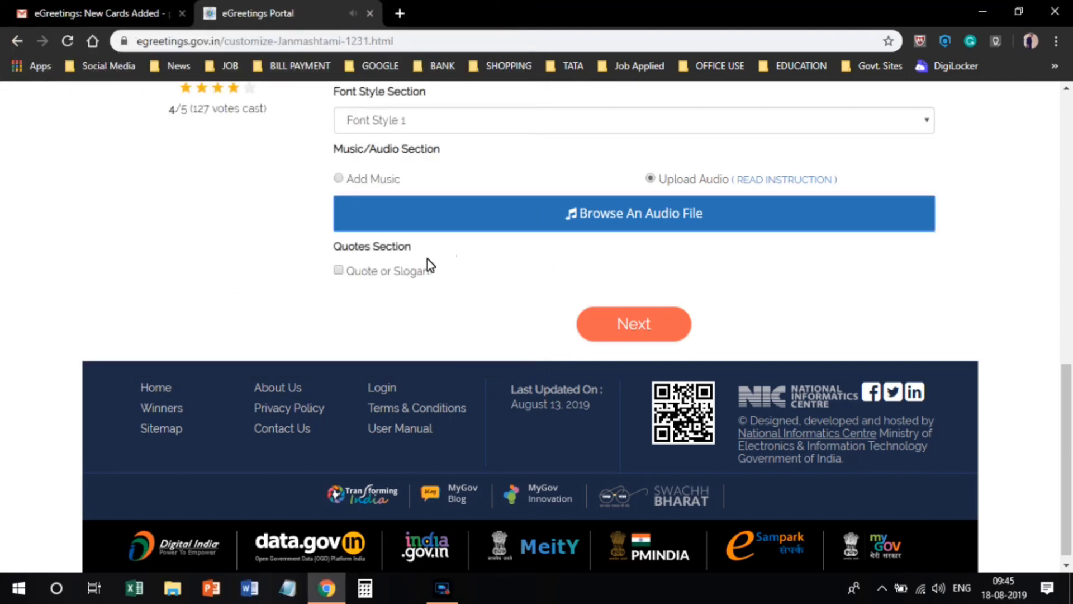
Switch the card's audio source back to Add Music with janam_2.mp3 as the track.
click(339, 178)
click(370, 181)
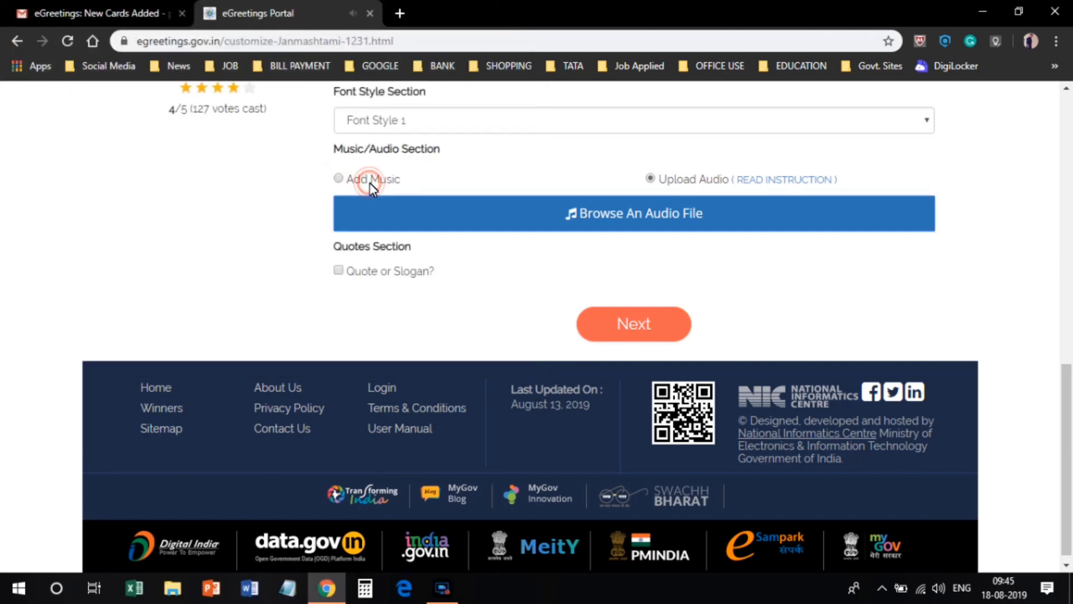
click(378, 213)
click(378, 212)
click(378, 212)
click(386, 255)
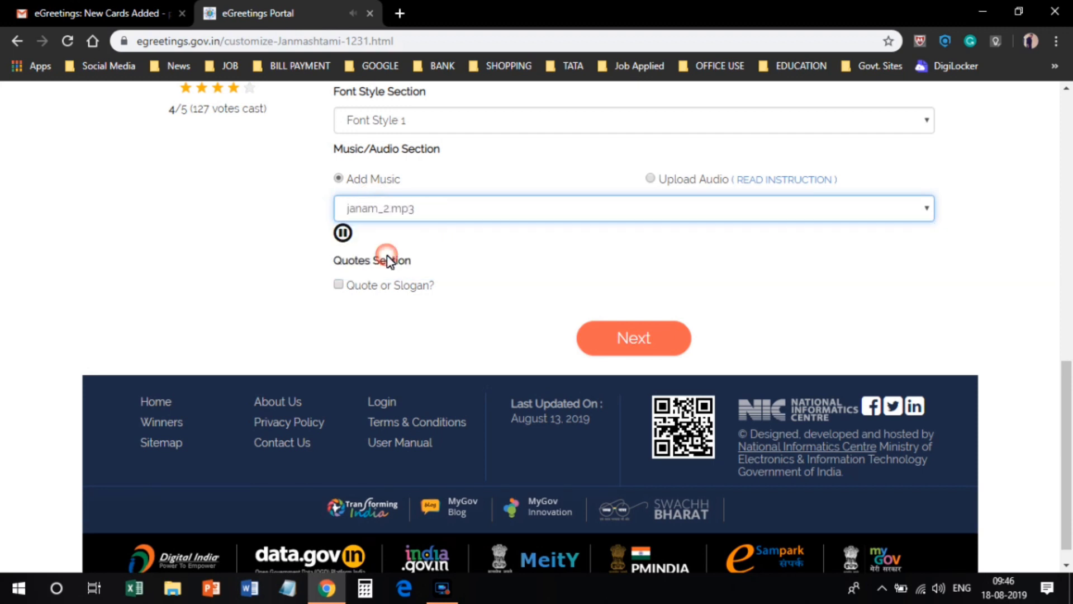
Review the card's customization options and continue to the recipients page.
scroll(609, 294, down, 1)
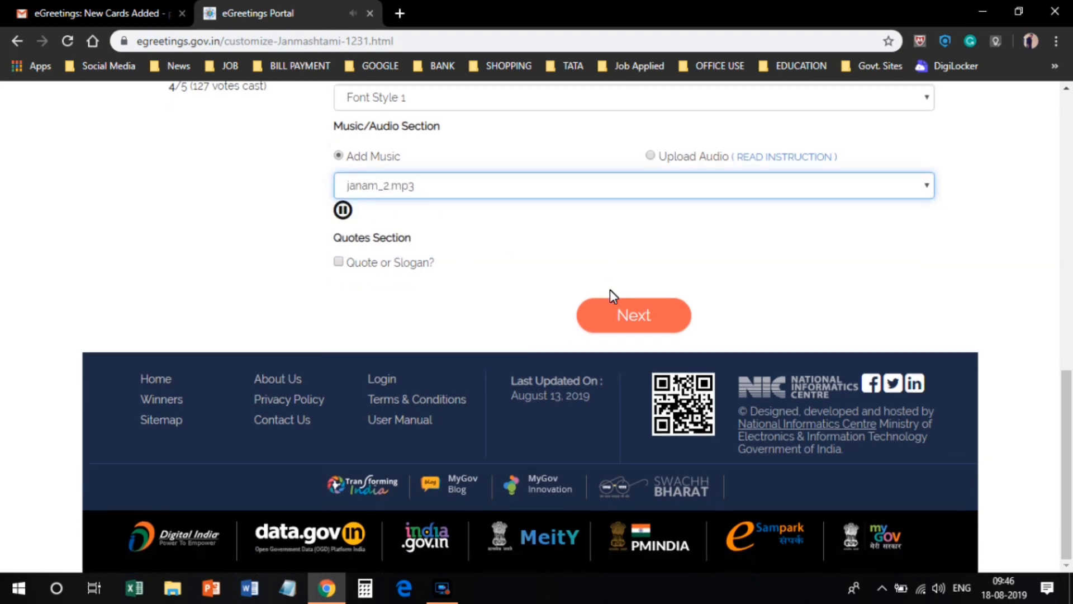
scroll(610, 295, up, 4)
scroll(613, 296, down, 1)
scroll(613, 296, down, 3)
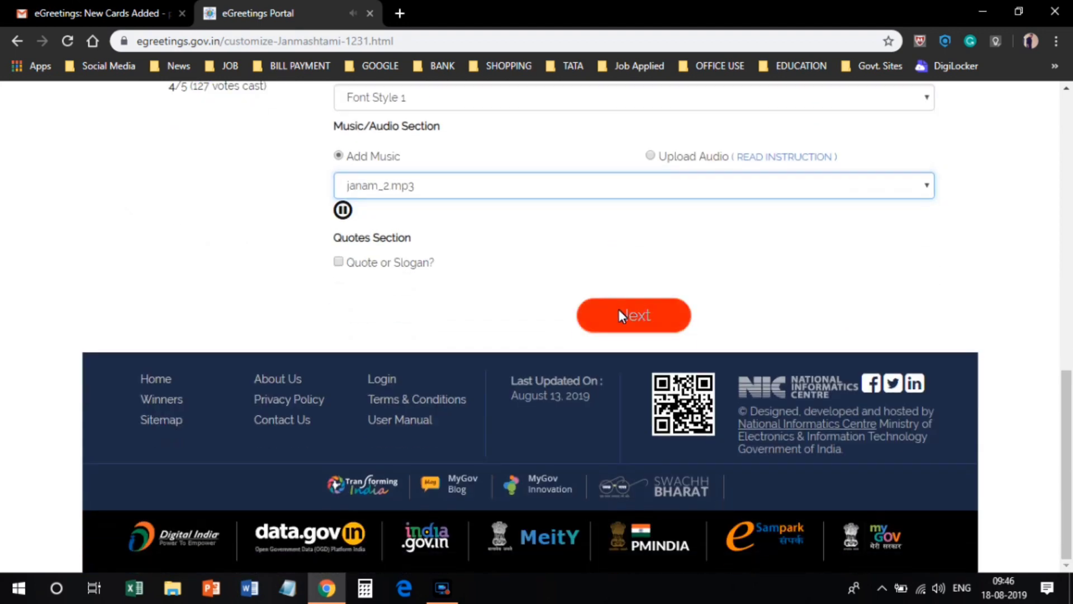
click(619, 311)
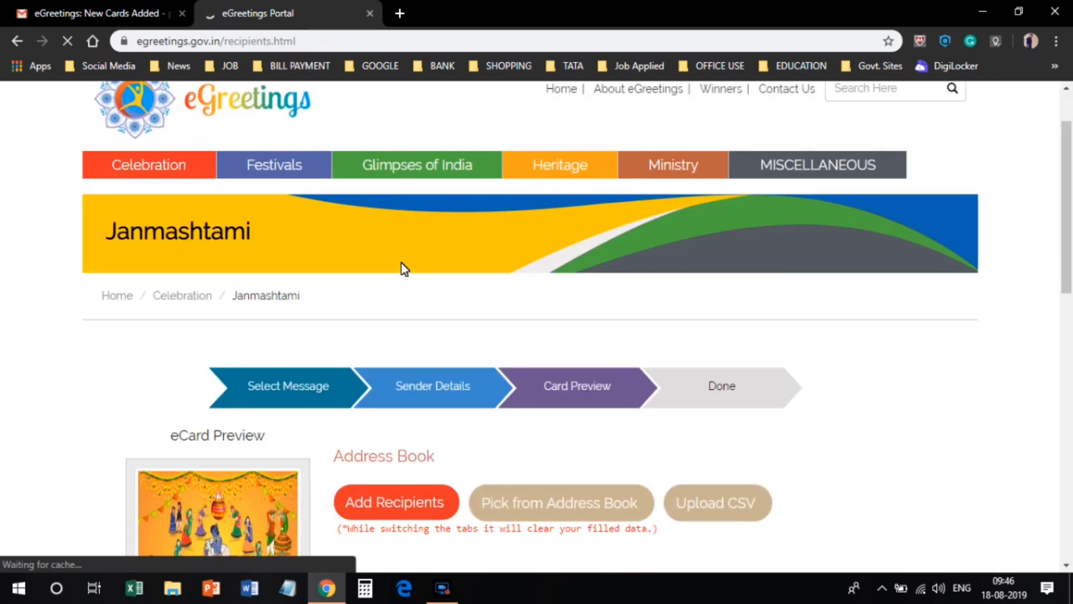
Keep Default Sender as the sender option and enable adding the designation to the sender detail.
scroll(403, 394, down, 3)
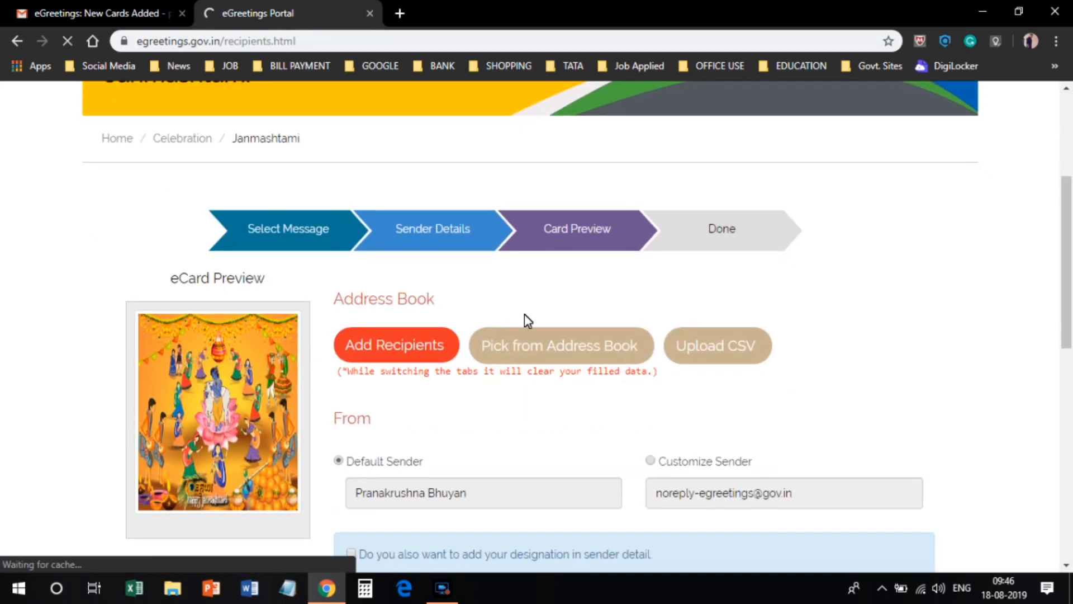
scroll(516, 323, down, 4)
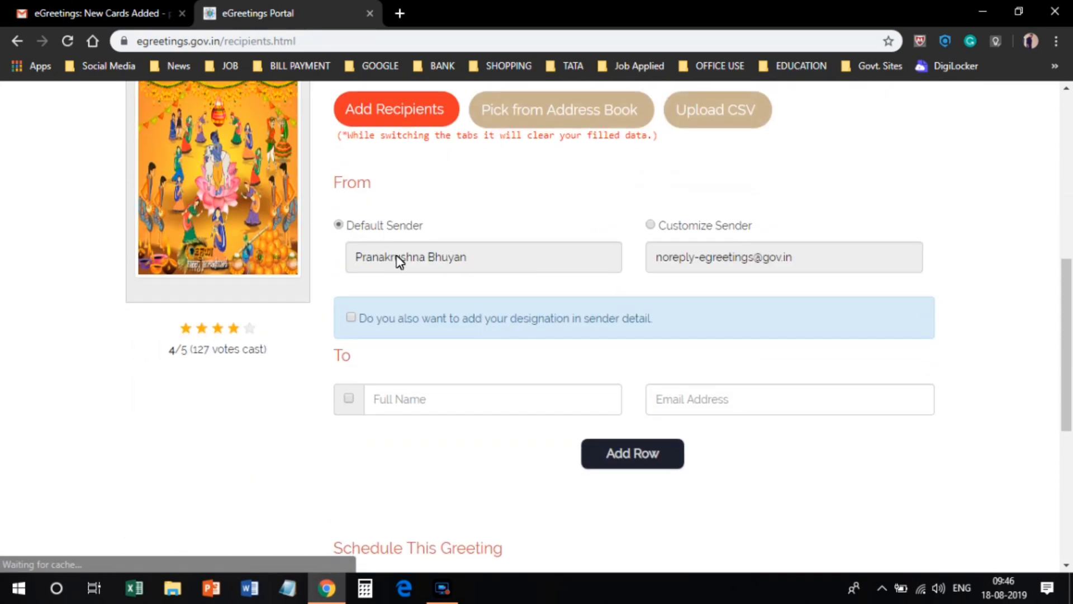
click(423, 260)
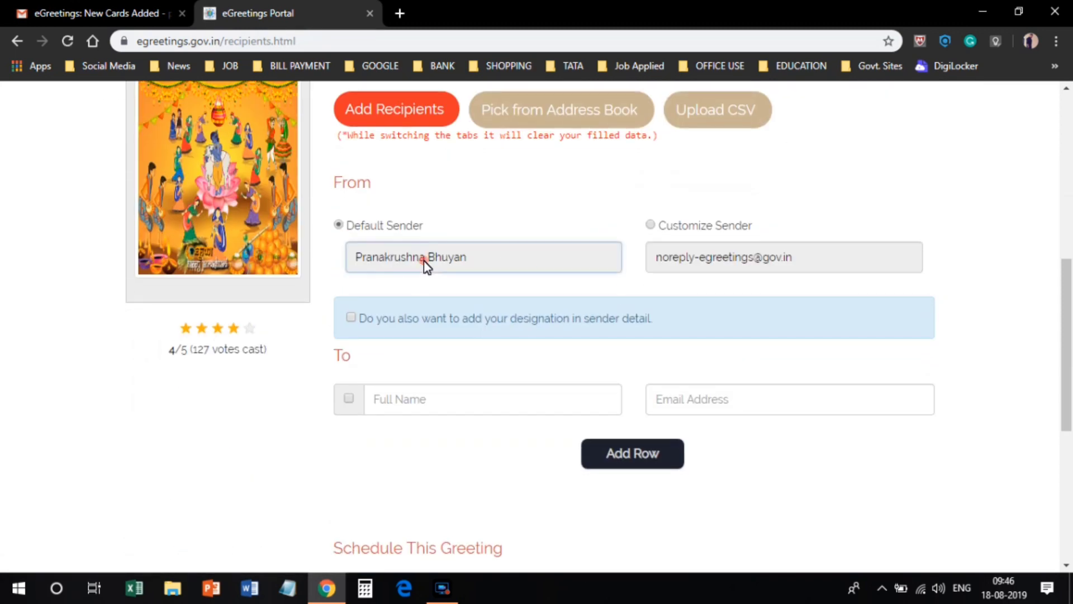
click(781, 263)
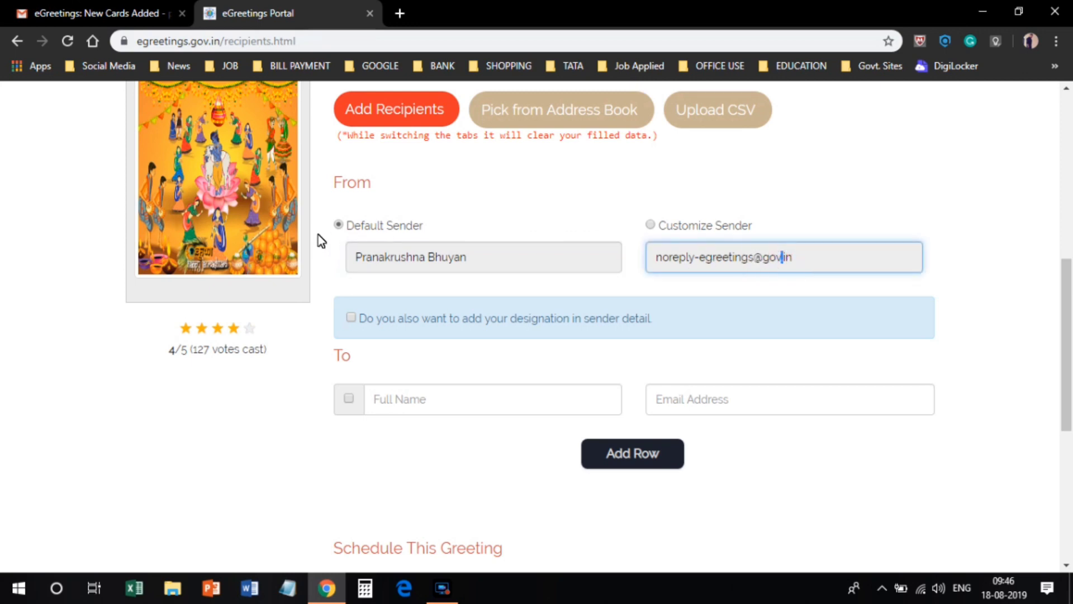
click(375, 229)
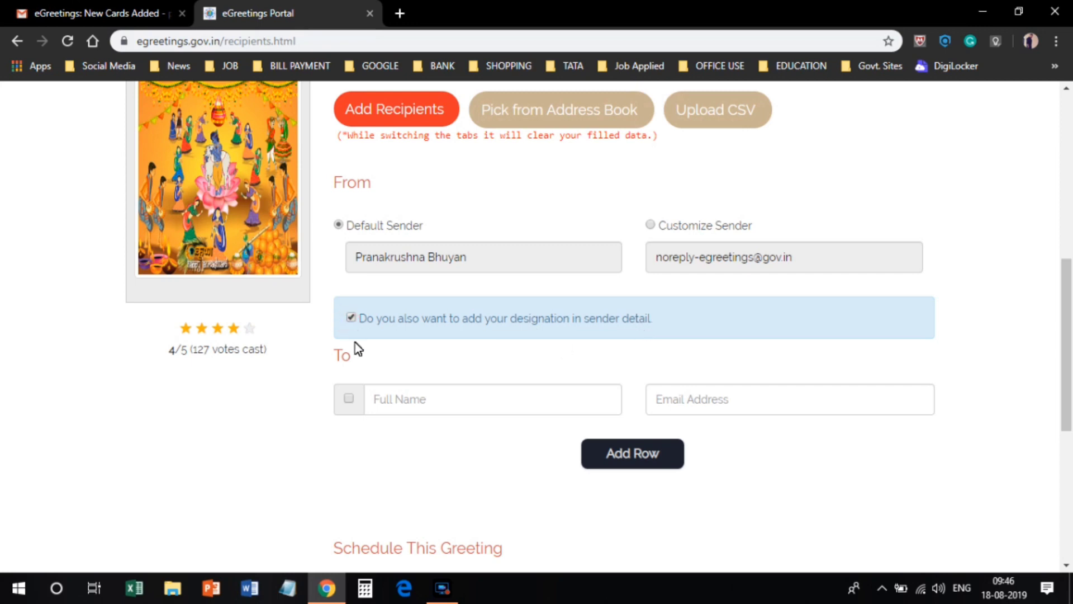
click(411, 400)
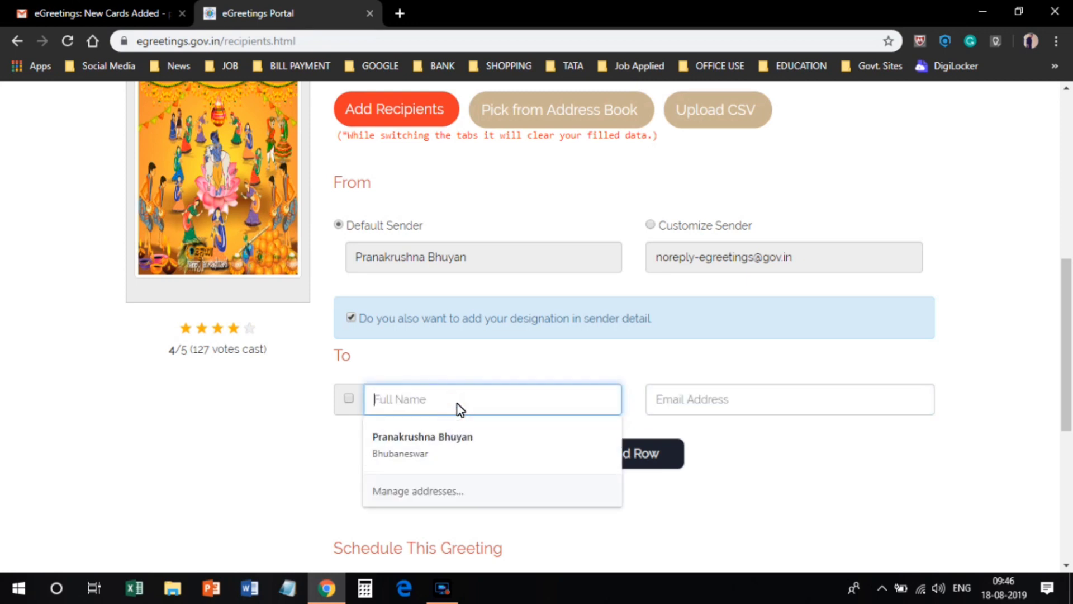
text(o)
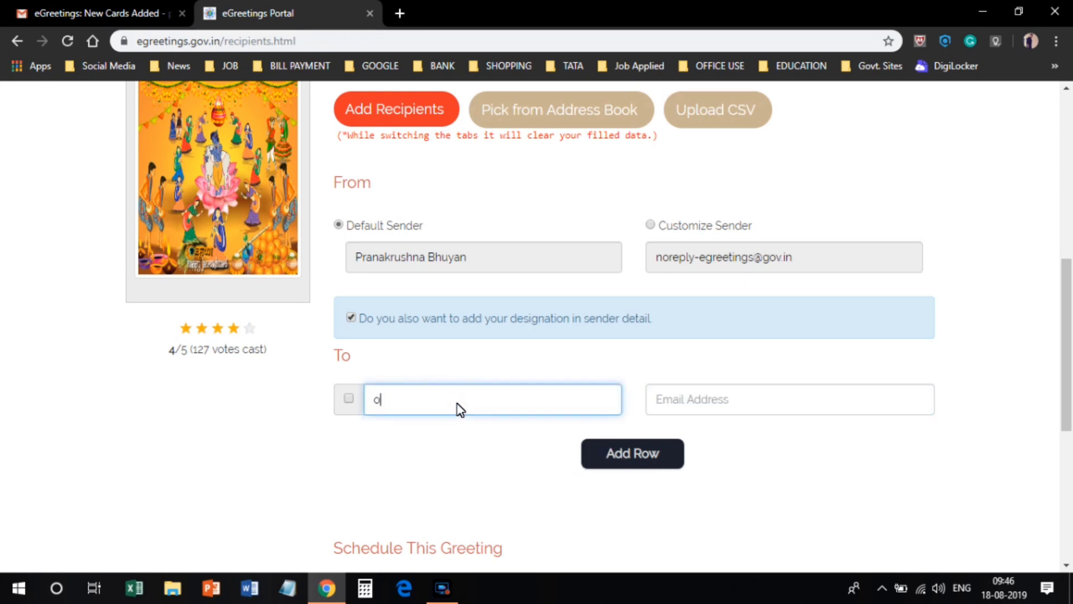
text(P)
key(BackSpace)
text(Prana)
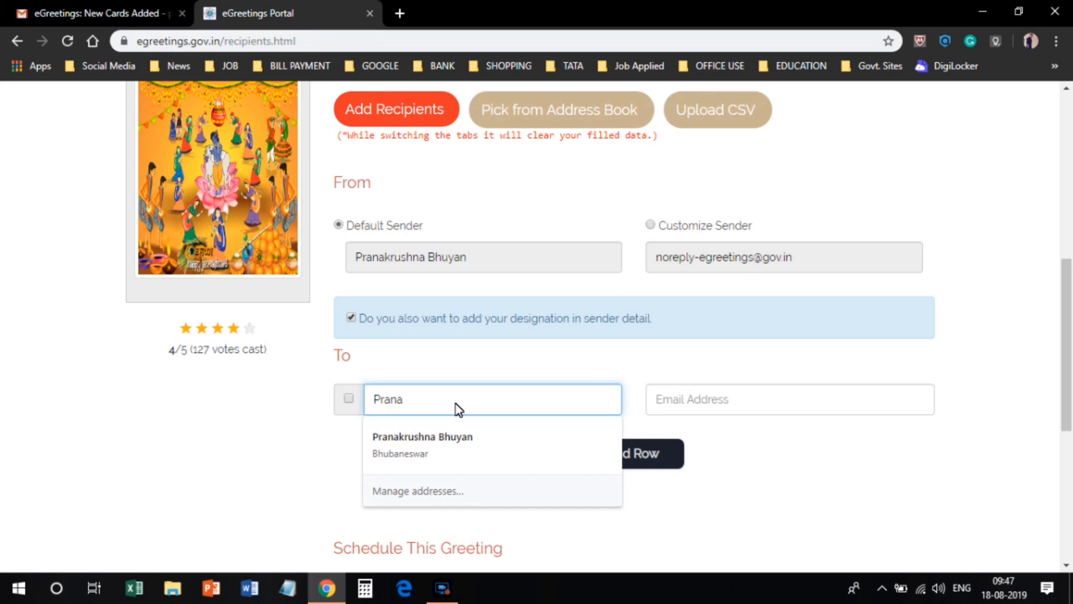
click(699, 410)
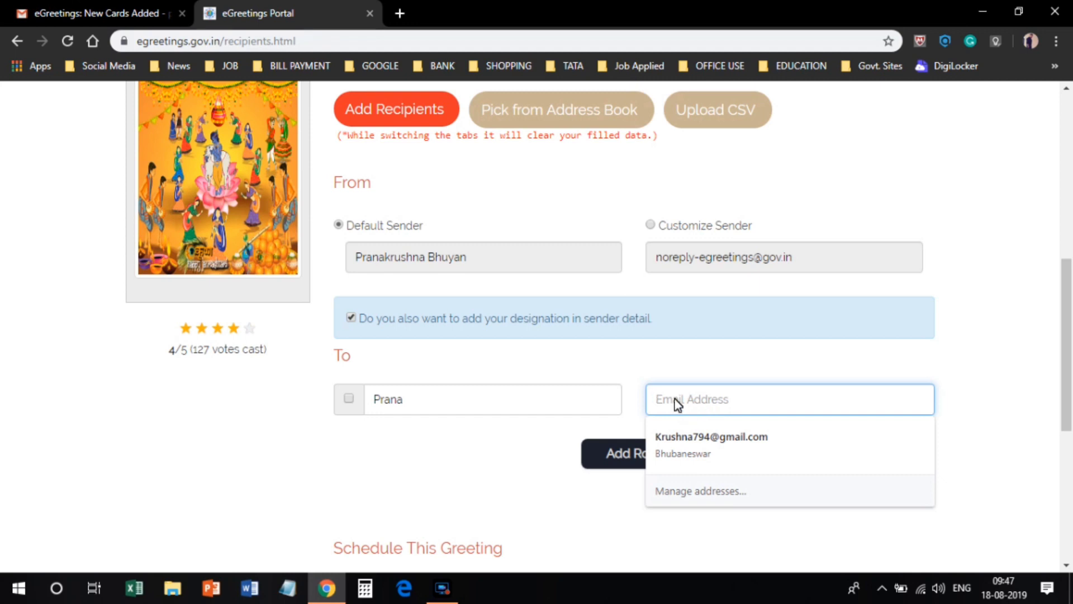
click(445, 401)
key(ctrl+a)
key(BackSpace)
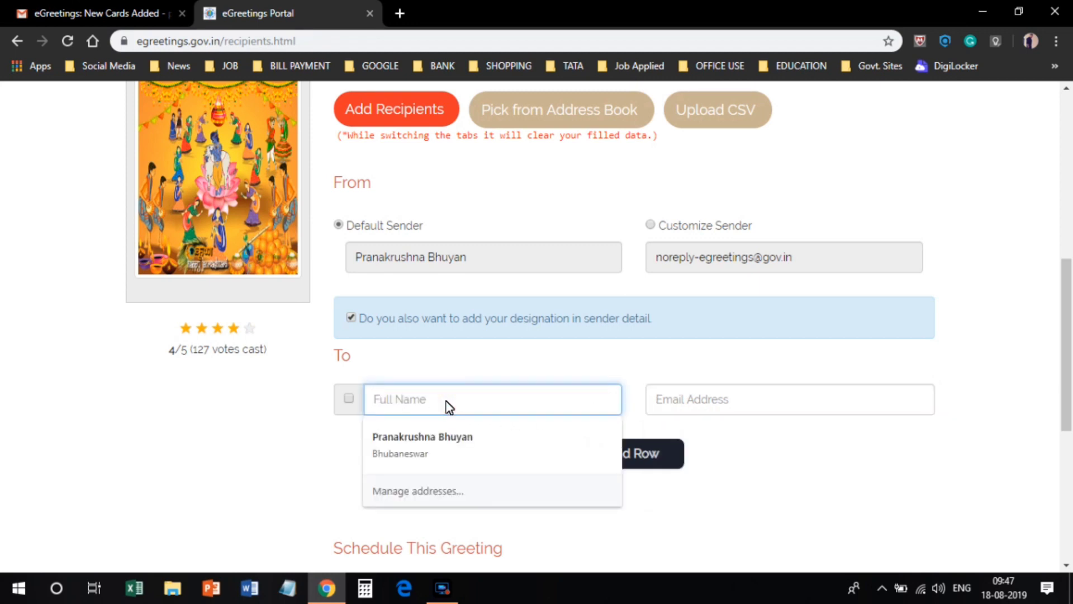
click(709, 403)
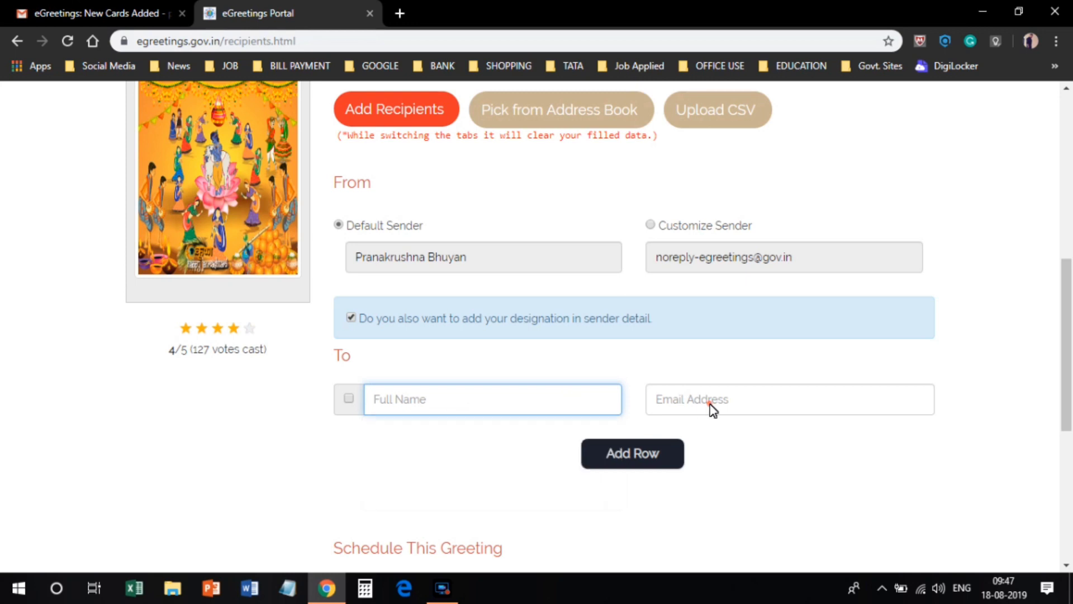
Enter the recipient's name and fill in the recipient's e-mail address from the saved suggestion.
click(499, 409)
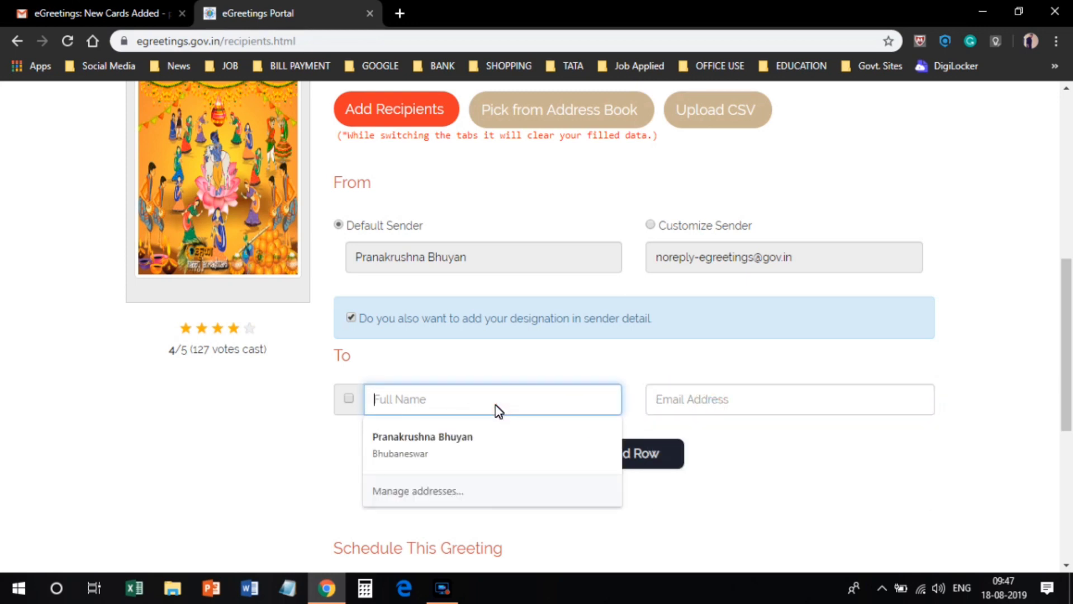
text(Prana)
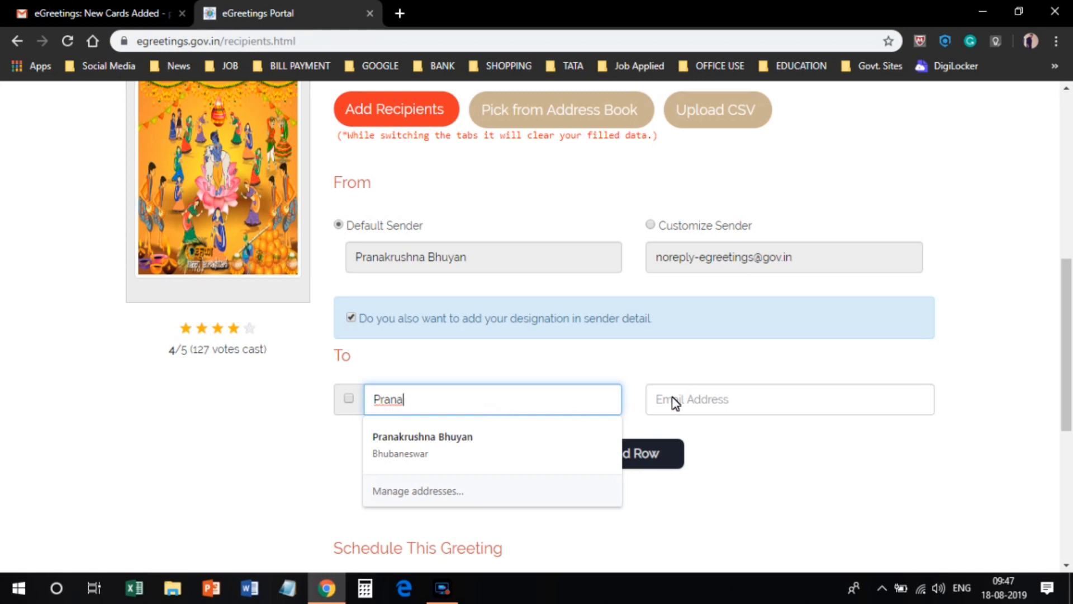
click(696, 401)
text(p)
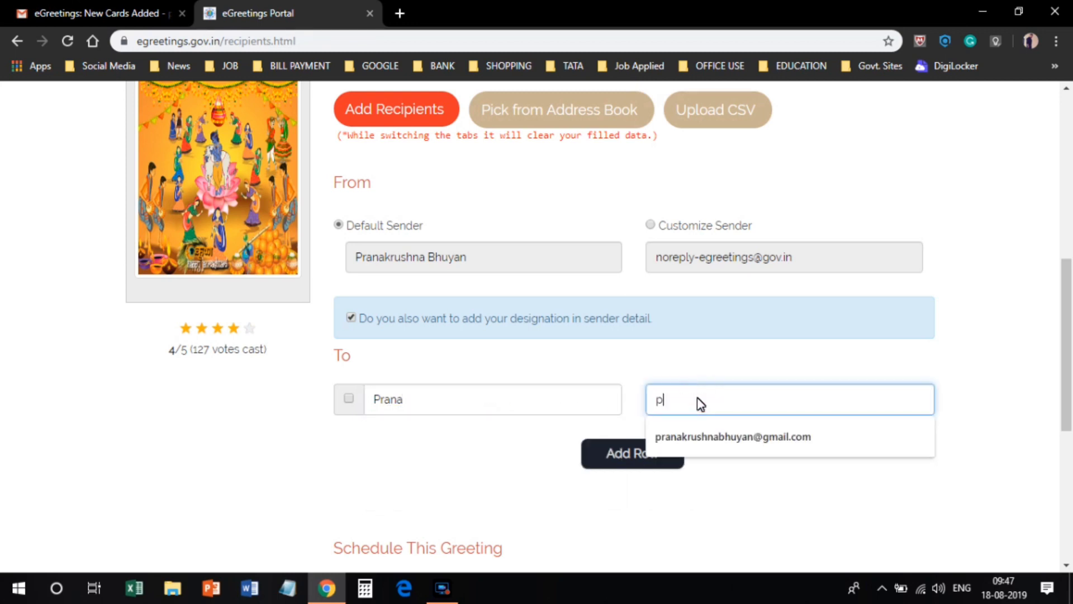
text(r)
click(726, 437)
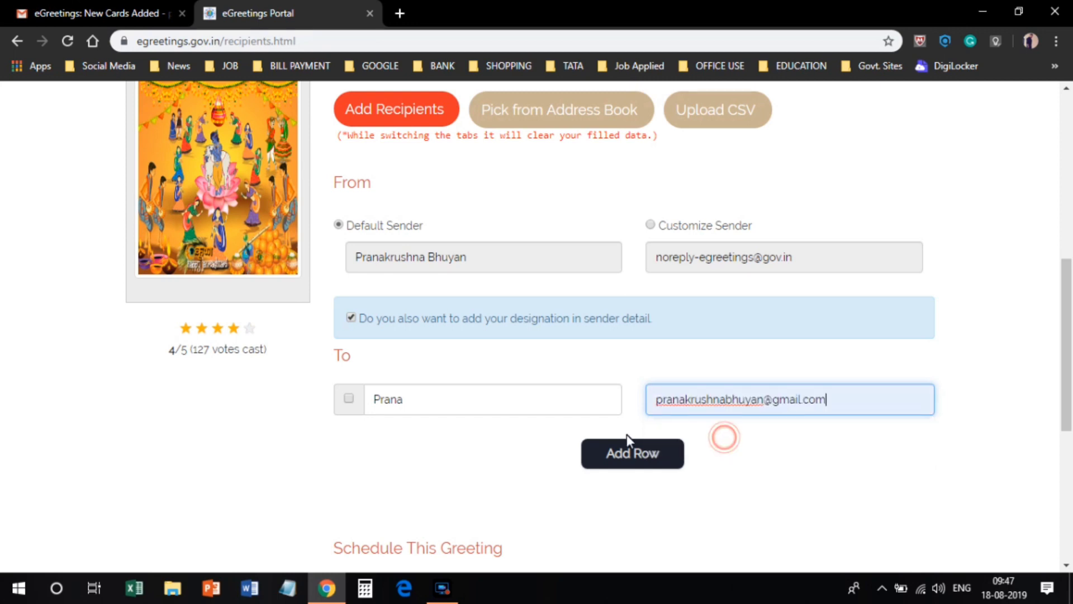
Add two blank recipient rows below the first one and remove both again.
click(608, 459)
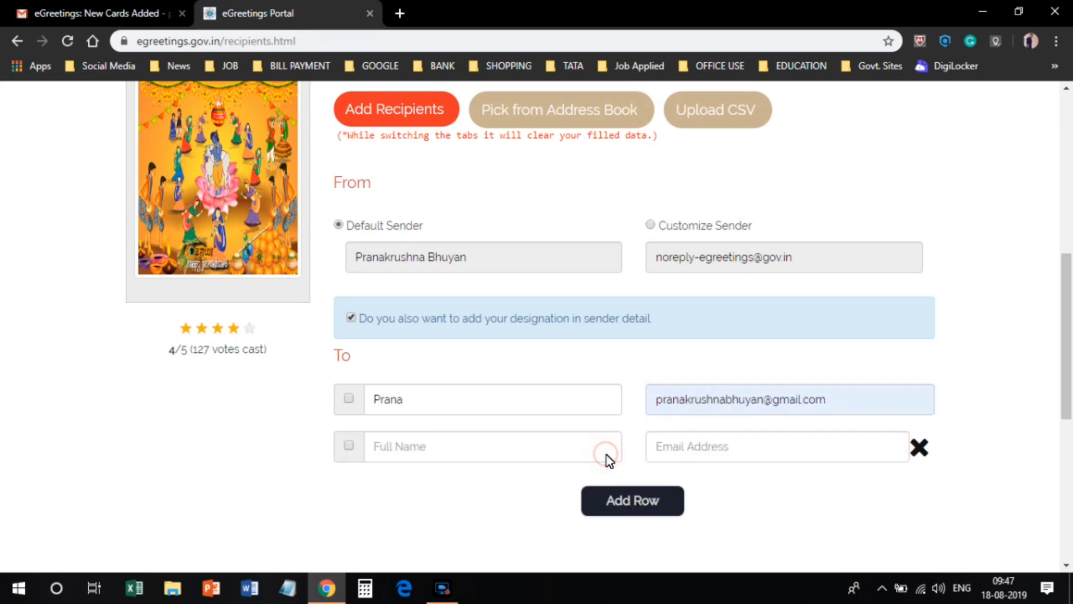
click(591, 499)
scroll(479, 475, down, 3)
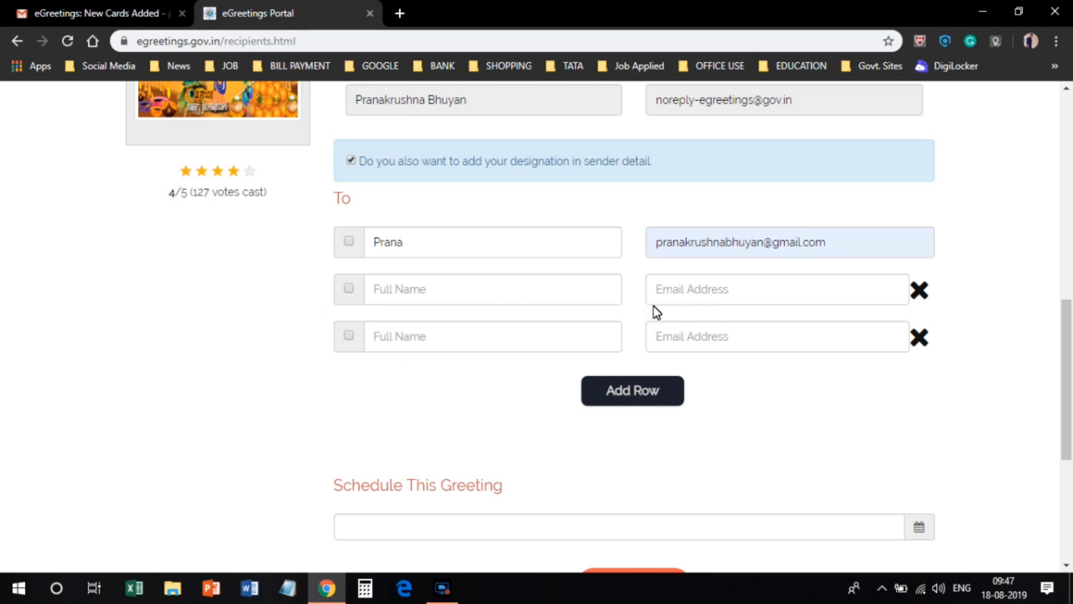
click(918, 335)
click(919, 291)
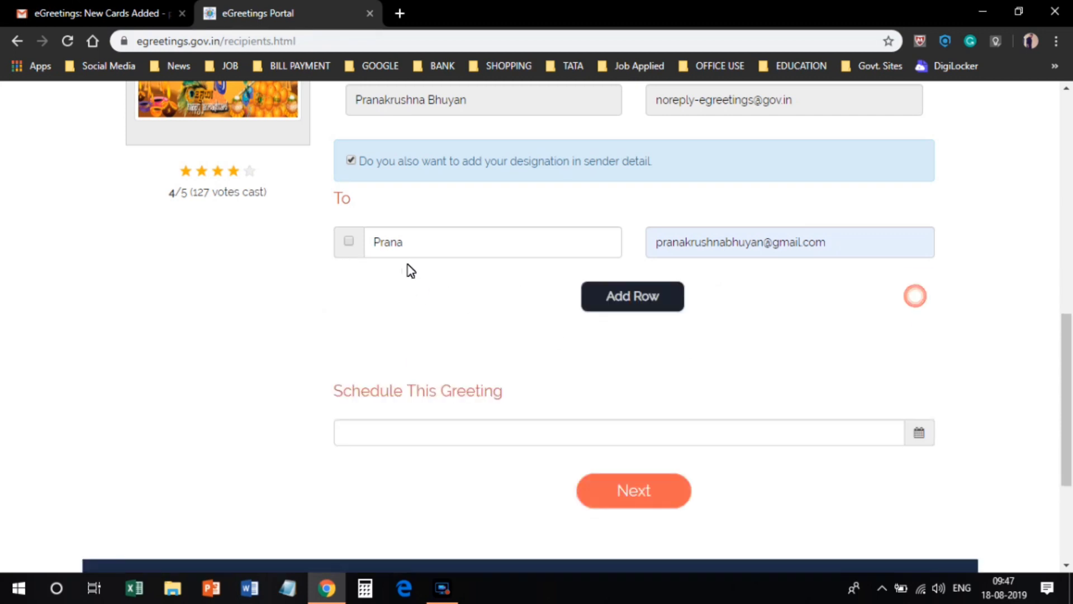
Tick the filled-in recipient's row, and add one more blank recipient row and remove it.
click(348, 241)
click(635, 302)
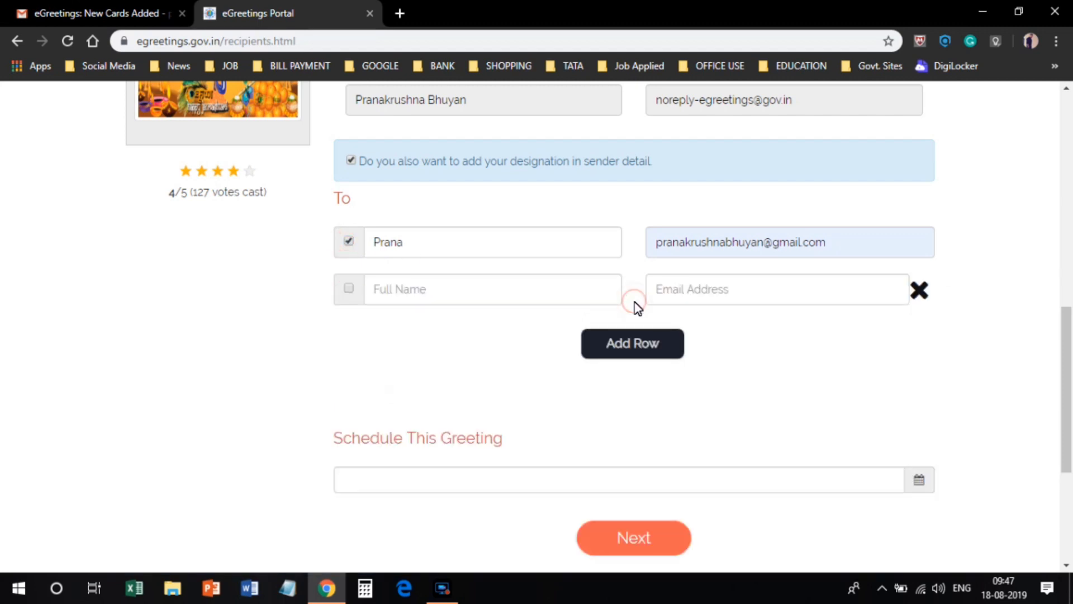
click(920, 297)
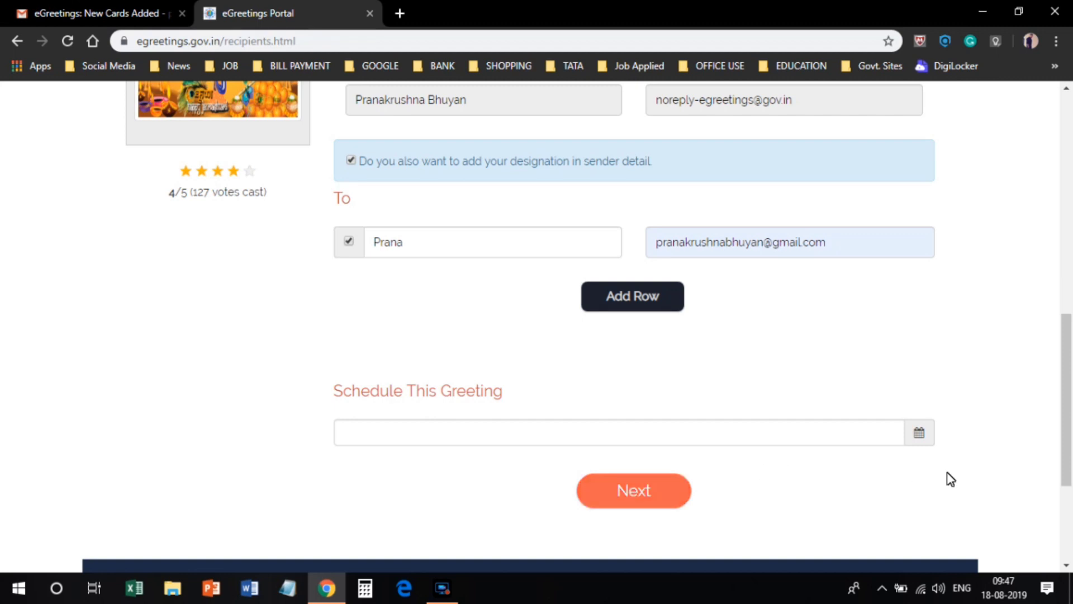
Schedule the greeting for 24-Aug-2019 and clear the scheduled date again.
click(918, 433)
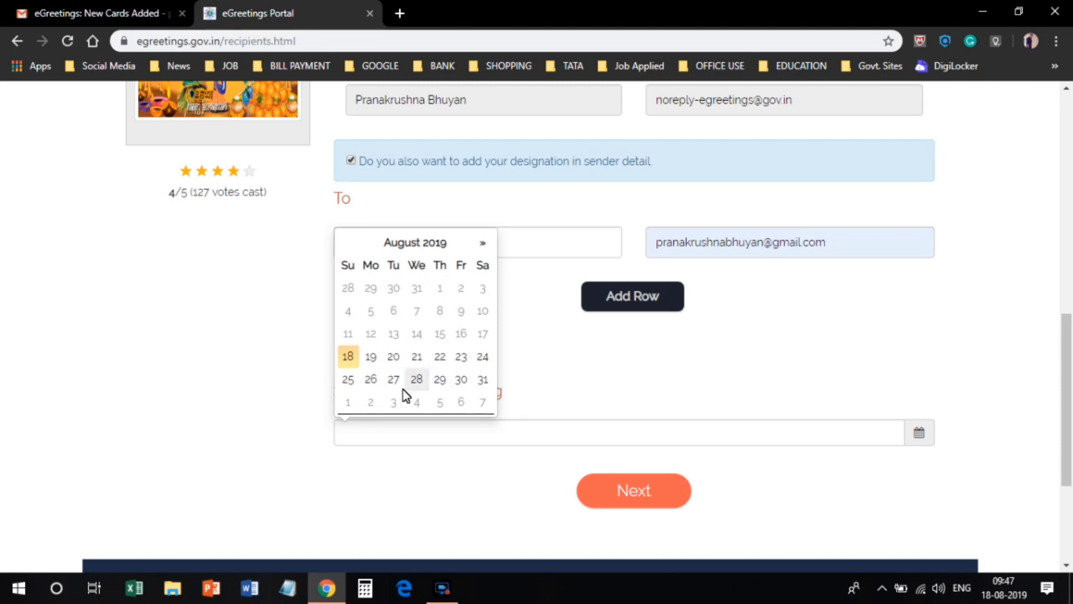
click(482, 358)
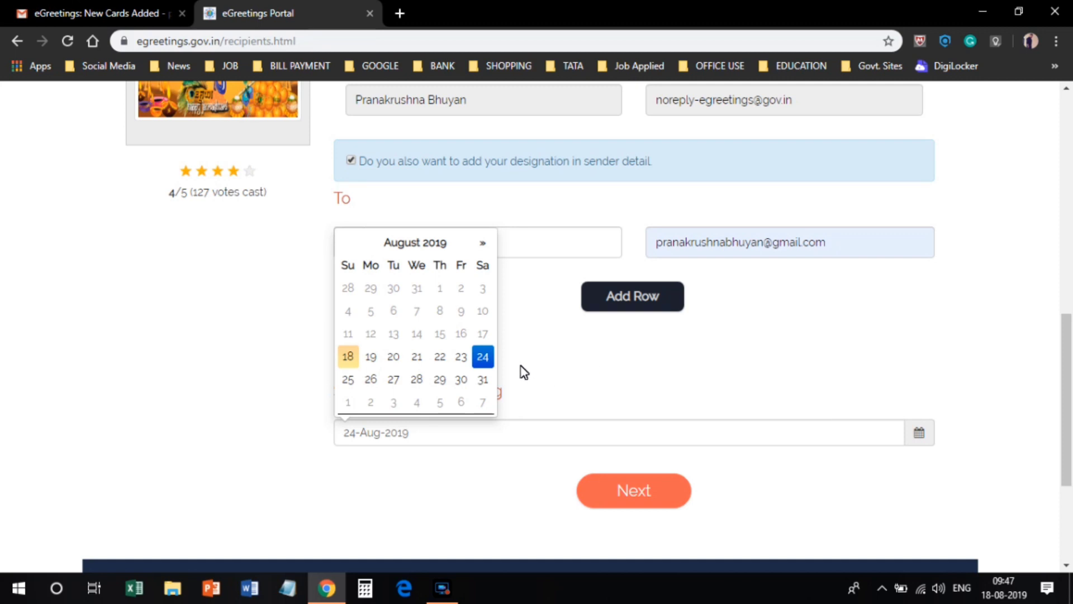
click(648, 360)
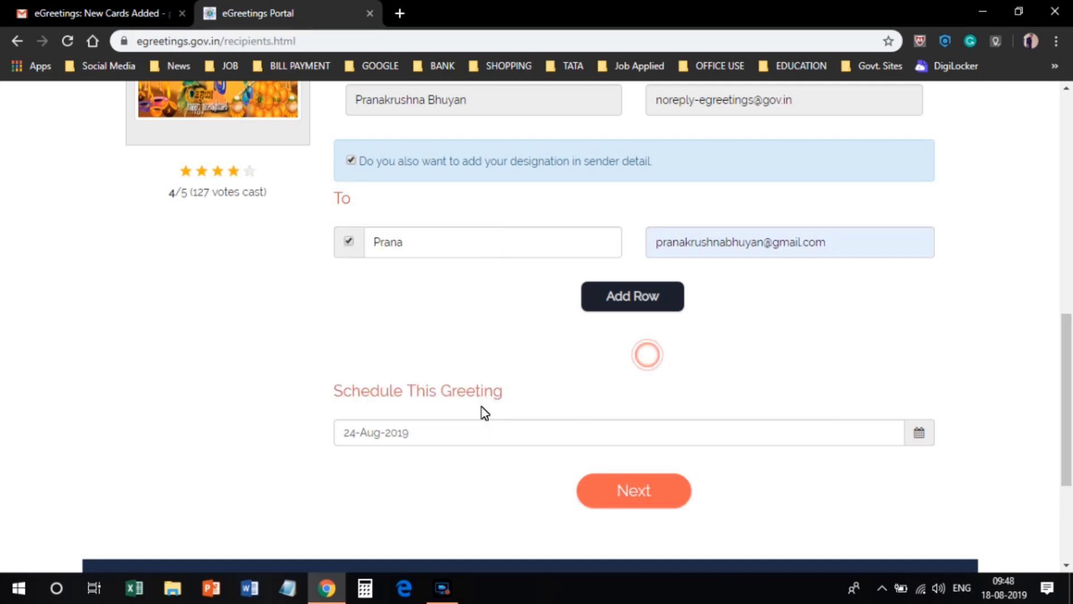
click(451, 430)
drag(465, 437, 290, 446)
key(BackSpace)
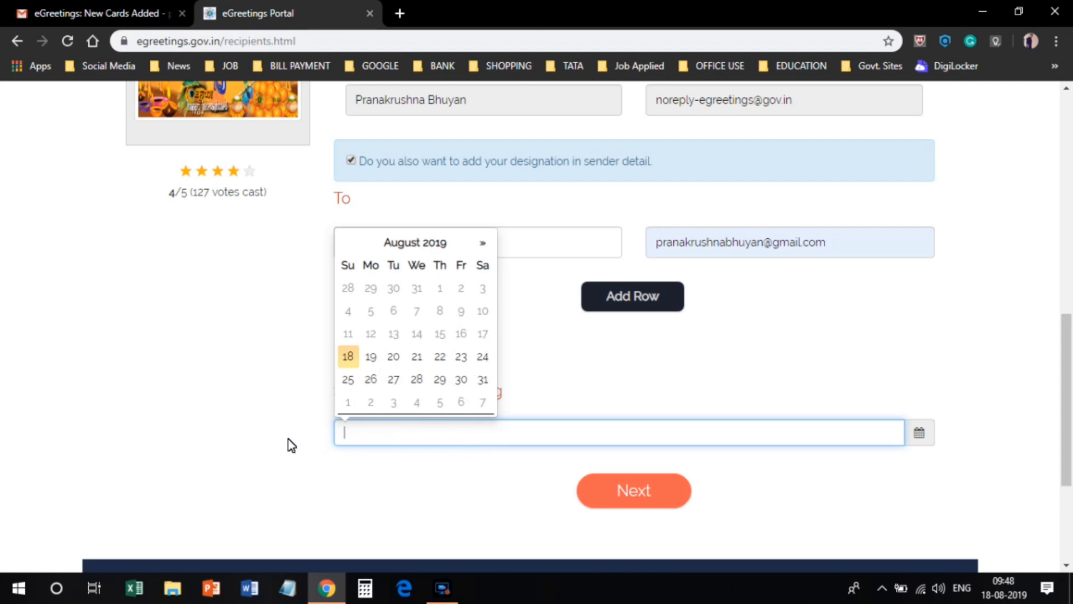
click(609, 394)
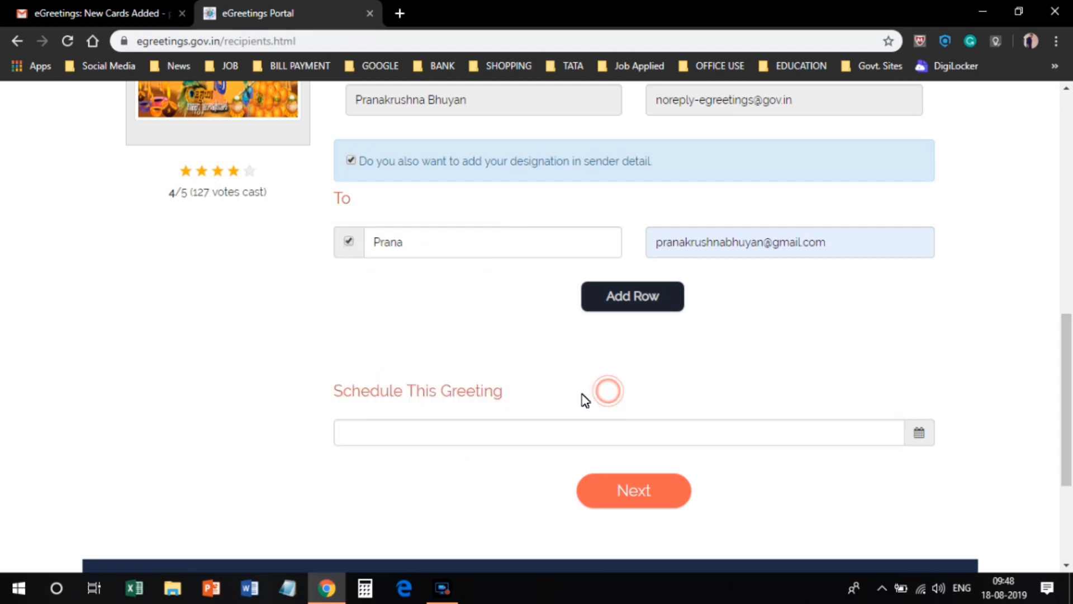
Continue to the Preview & Send page and look over the card's settings and image.
click(658, 503)
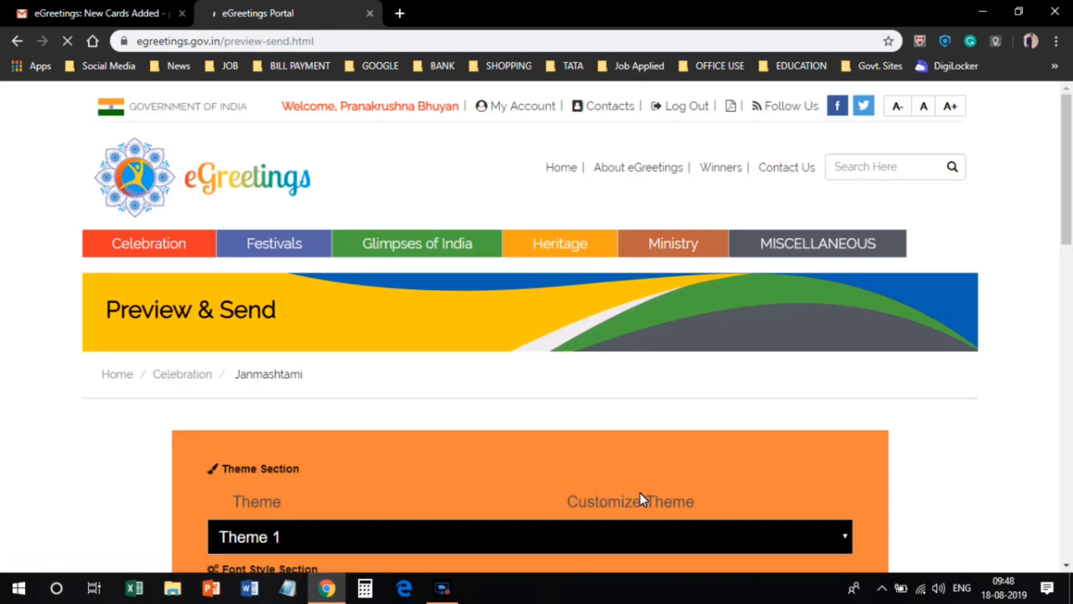
scroll(582, 493, down, 4)
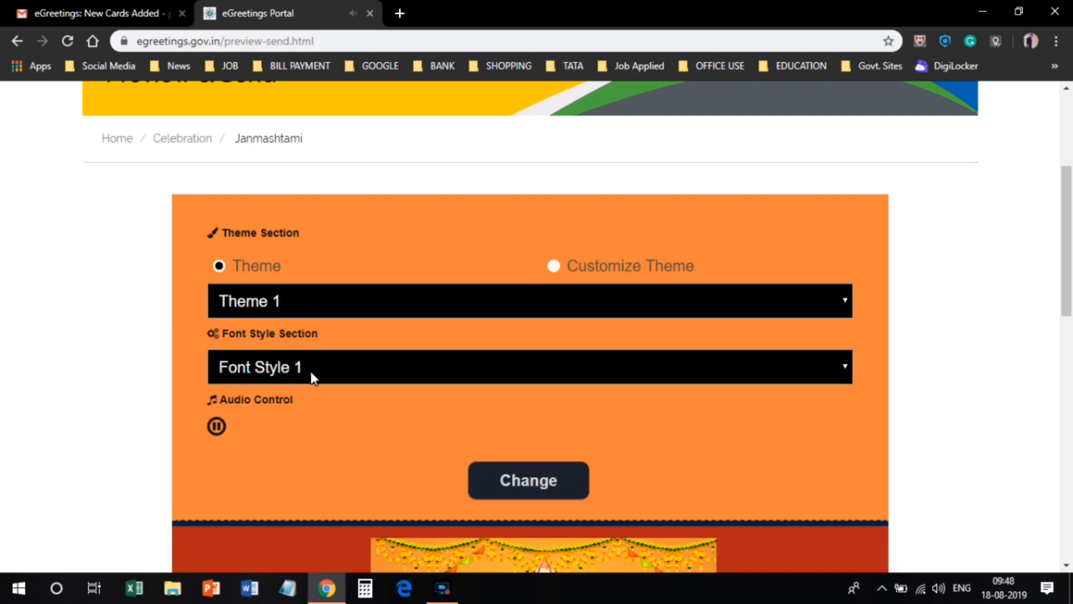
scroll(311, 376, down, 4)
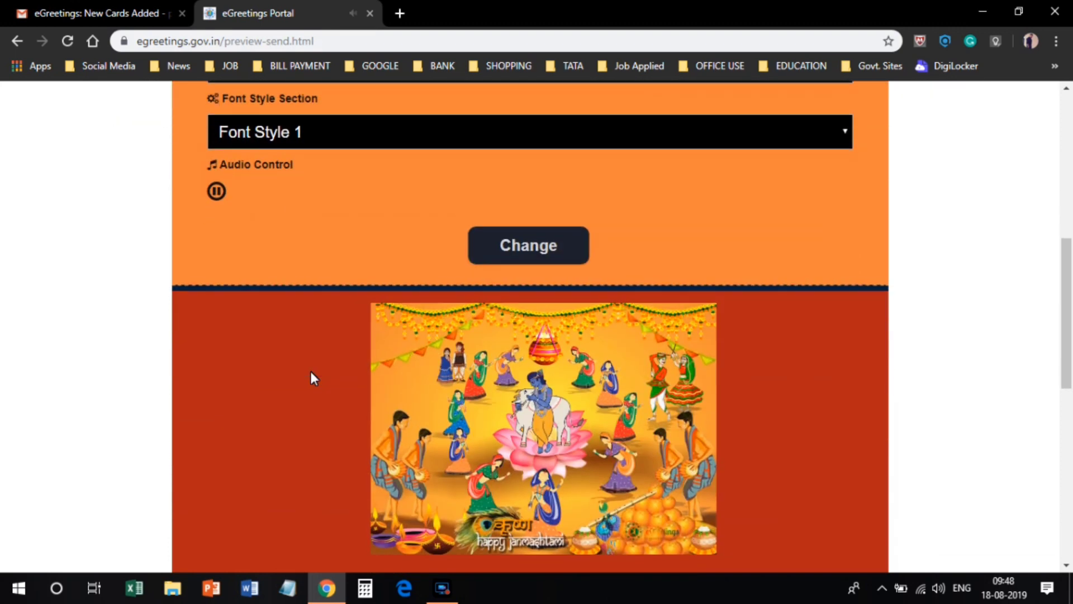
scroll(311, 376, up, 4)
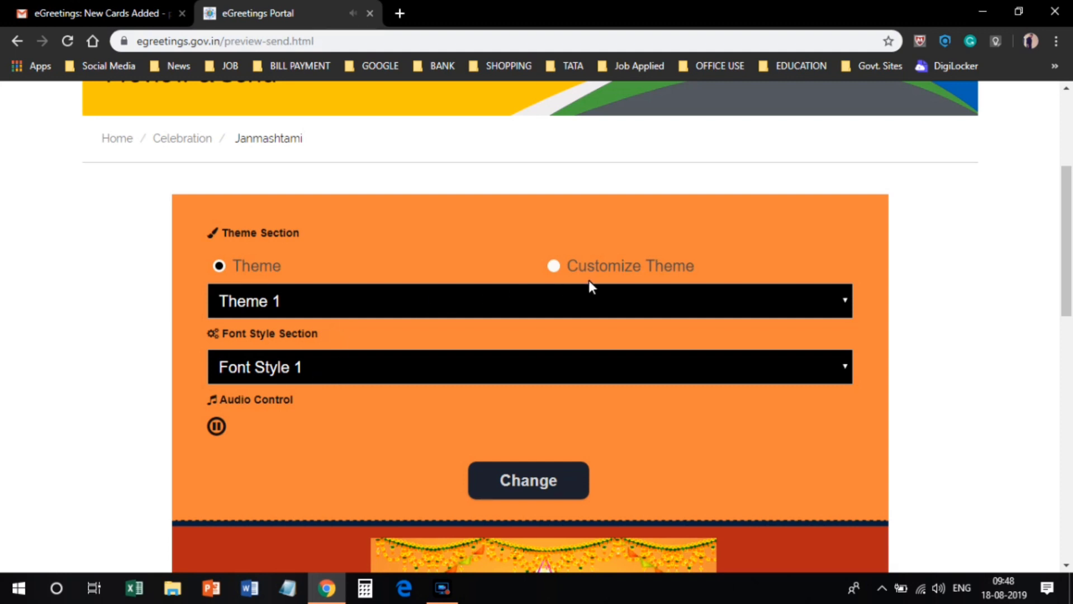
Switch the card to a customized theme and set its background color to green #19a73d.
click(557, 265)
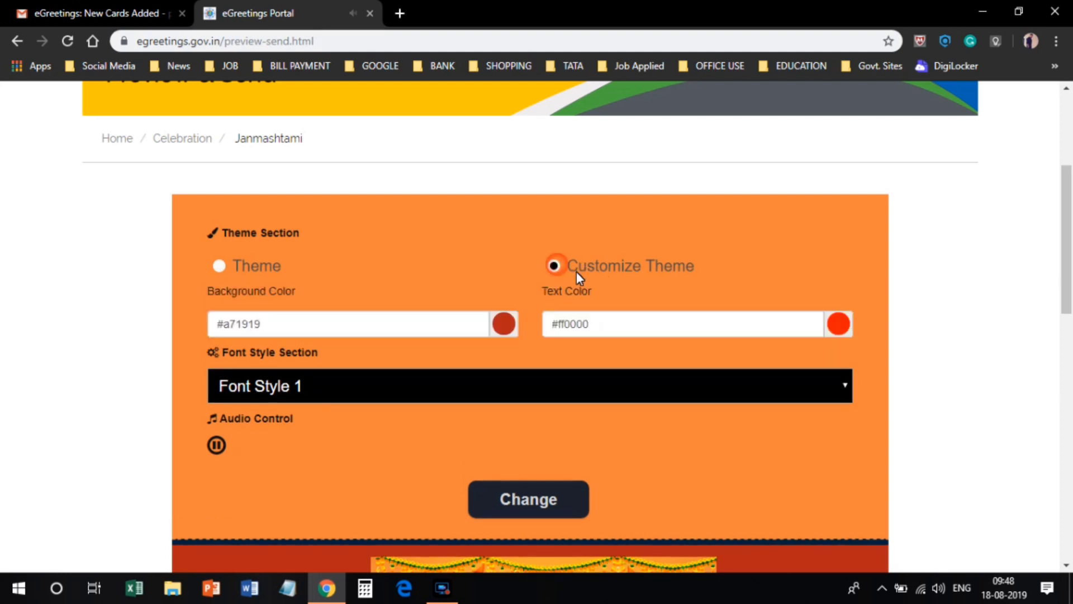
click(505, 331)
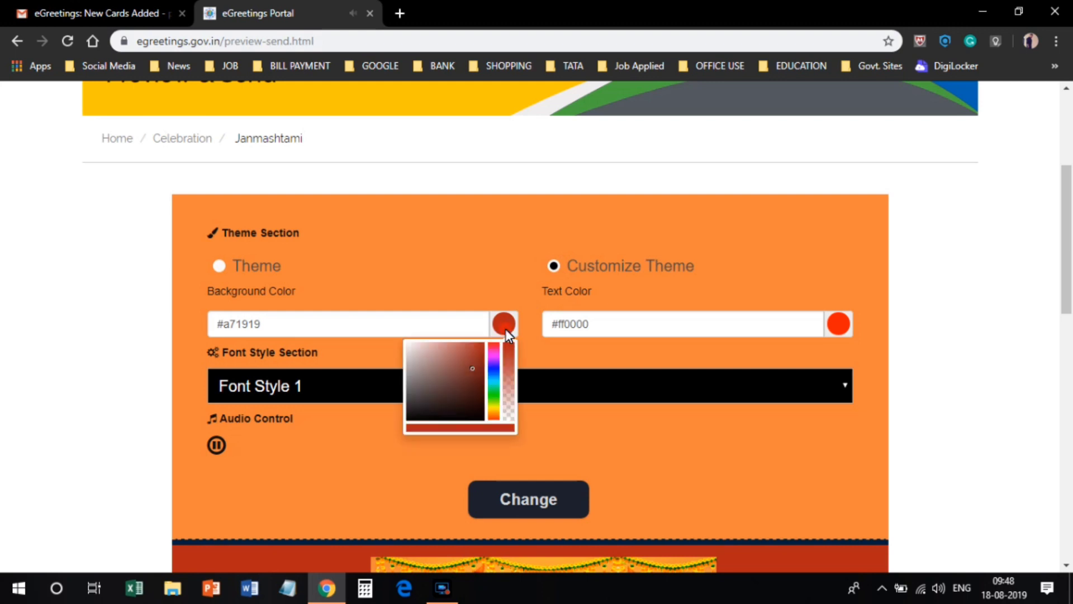
click(495, 394)
drag(496, 394, 496, 393)
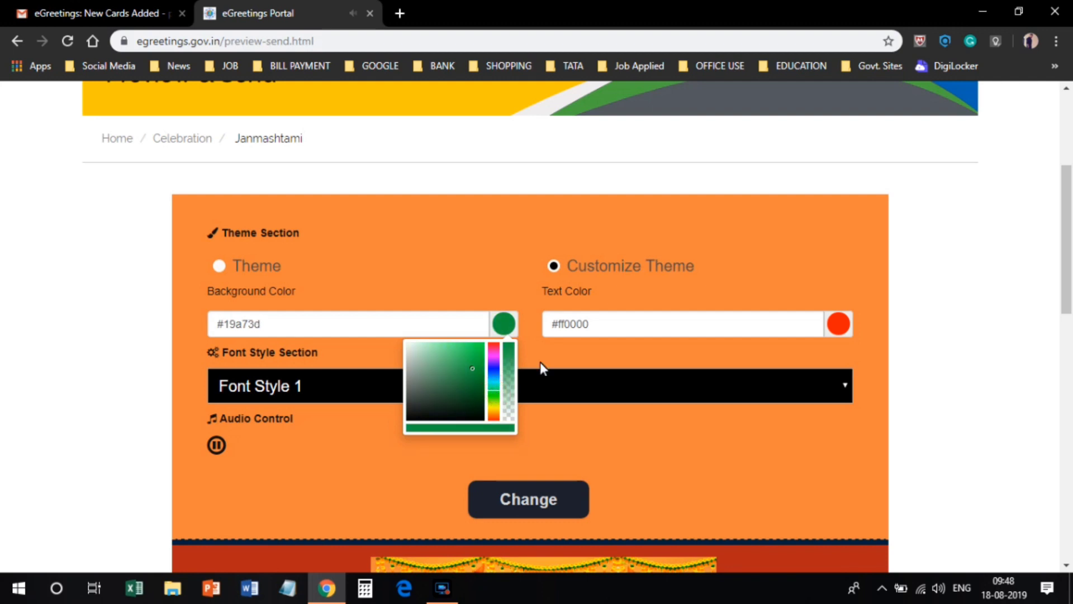
Set the card's text color to pink #ff0081 and apply the theme changes to the preview.
click(748, 324)
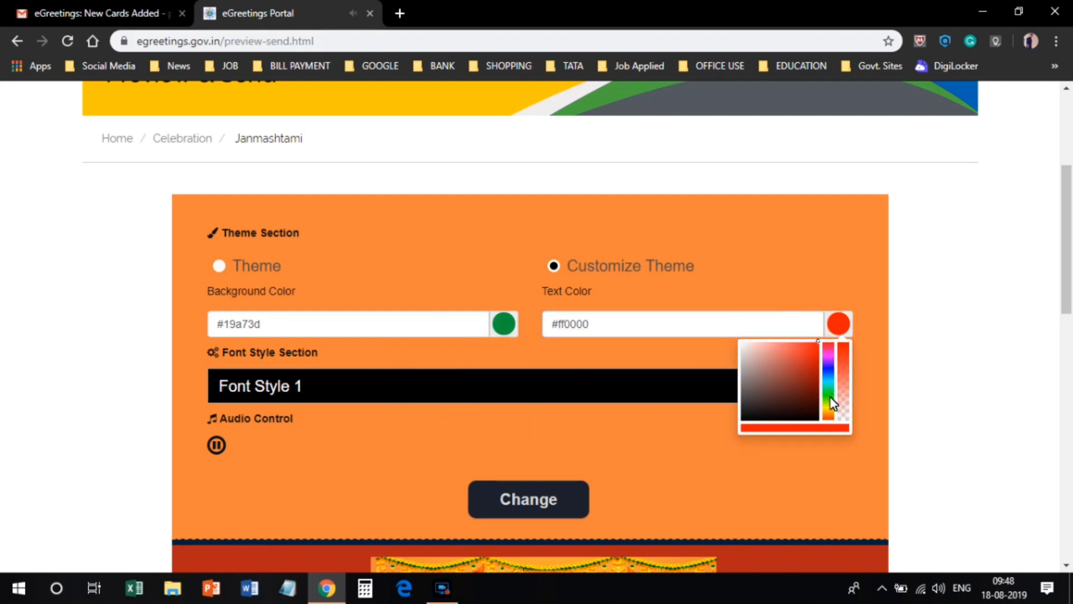
click(832, 411)
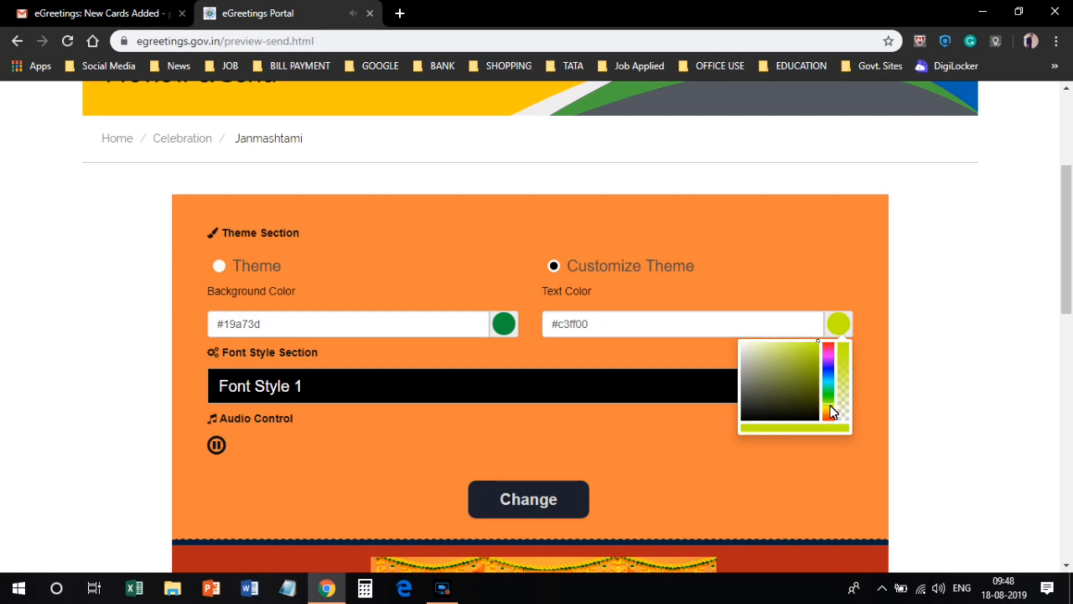
click(828, 349)
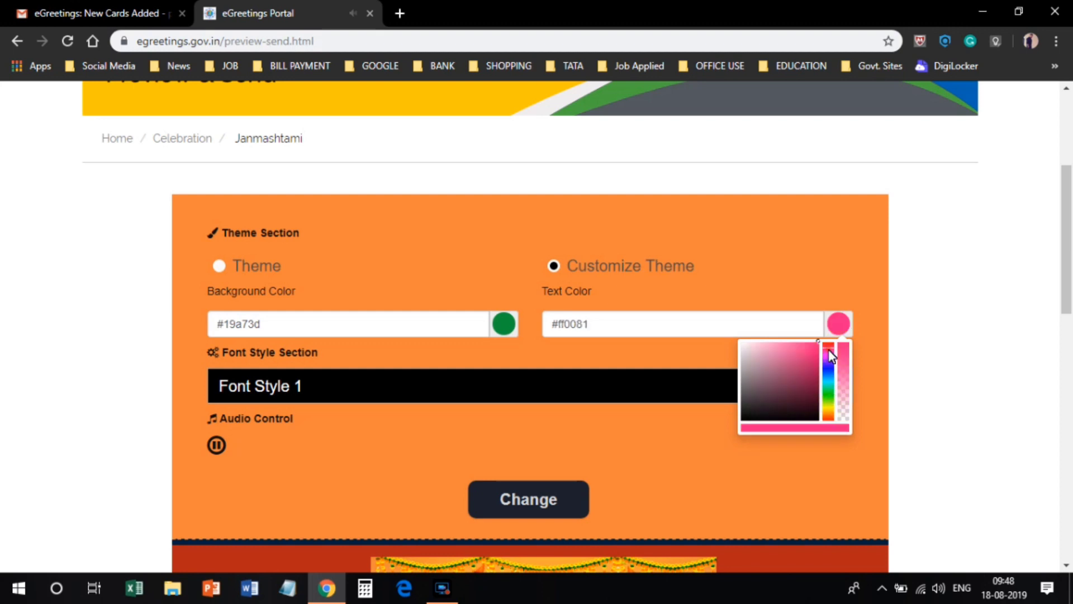
click(638, 430)
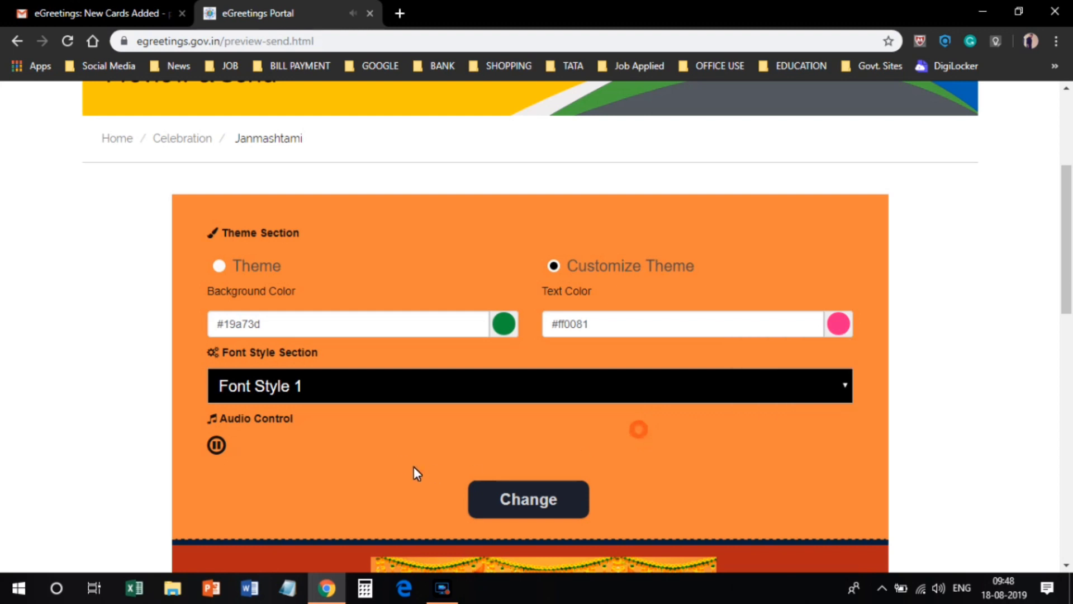
scroll(398, 451, down, 1)
click(543, 415)
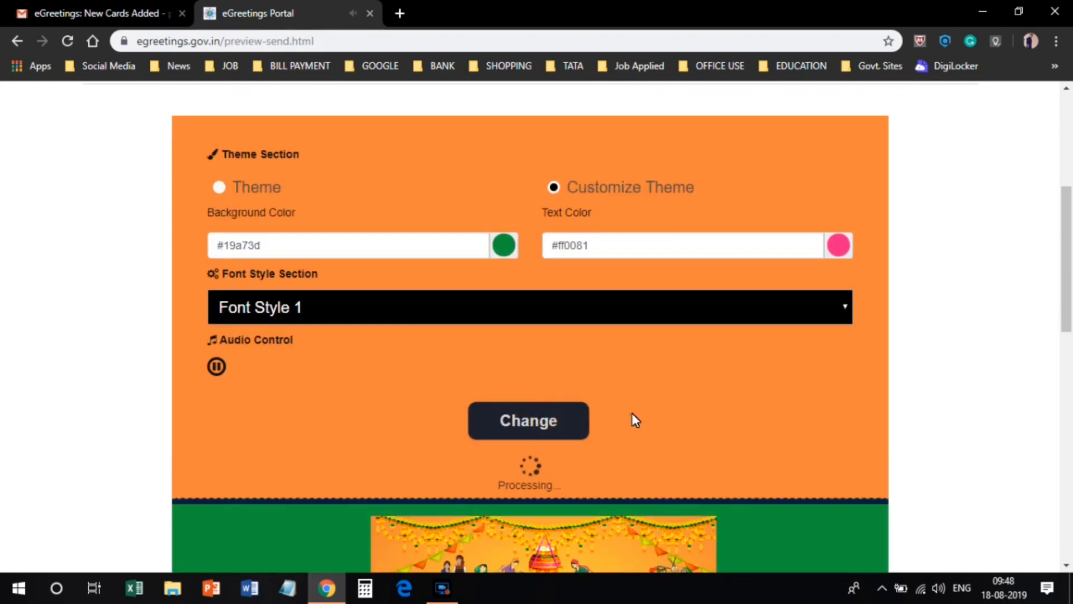
scroll(631, 413, down, 7)
scroll(383, 354, up, 7)
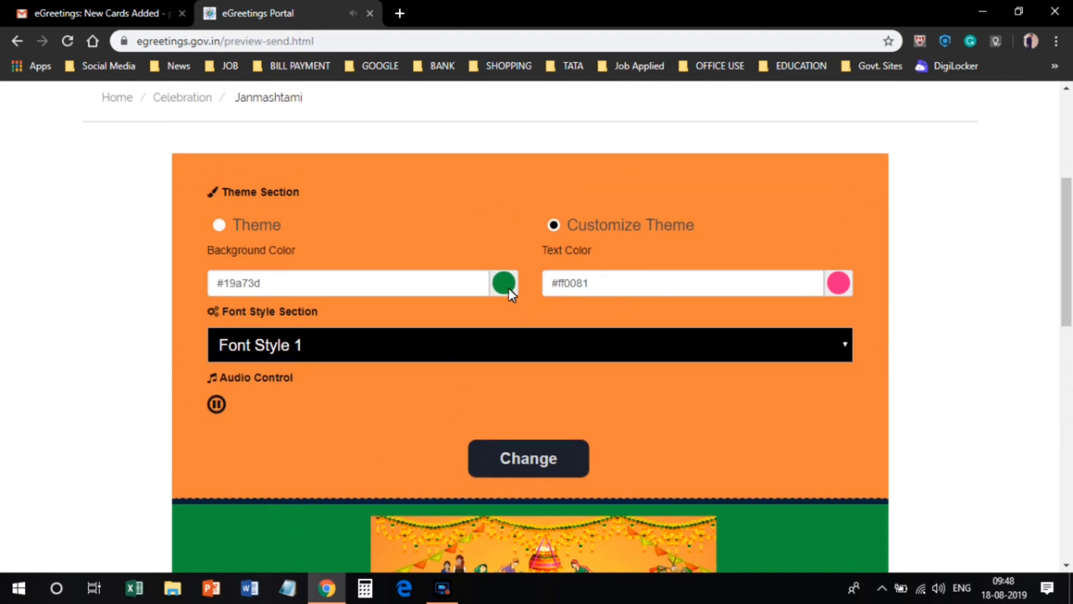
Set the card's background color to yellow #dbf41e and apply it to the preview.
click(508, 287)
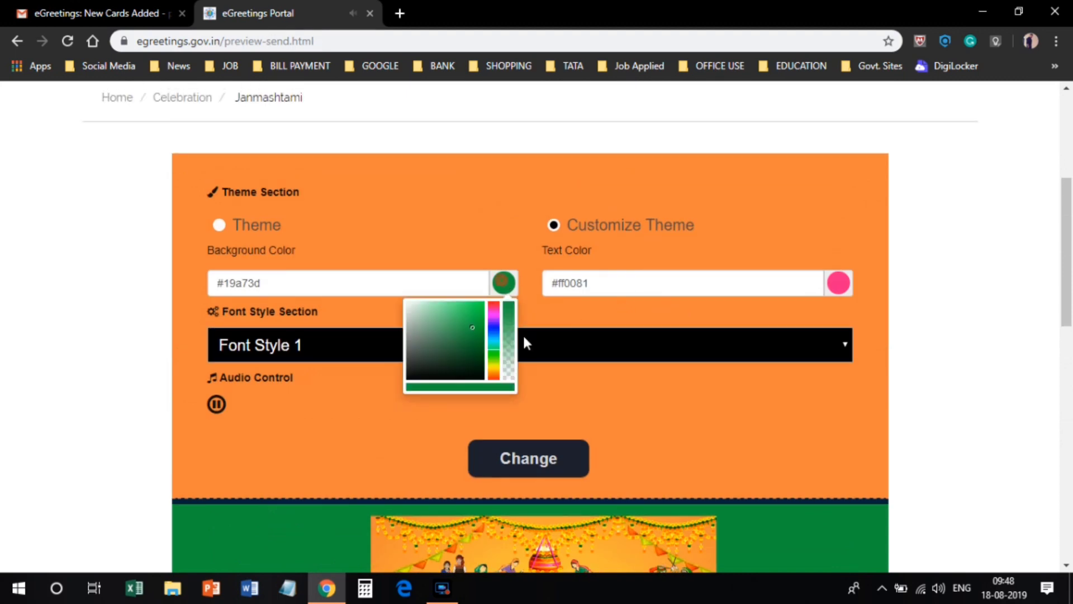
click(495, 367)
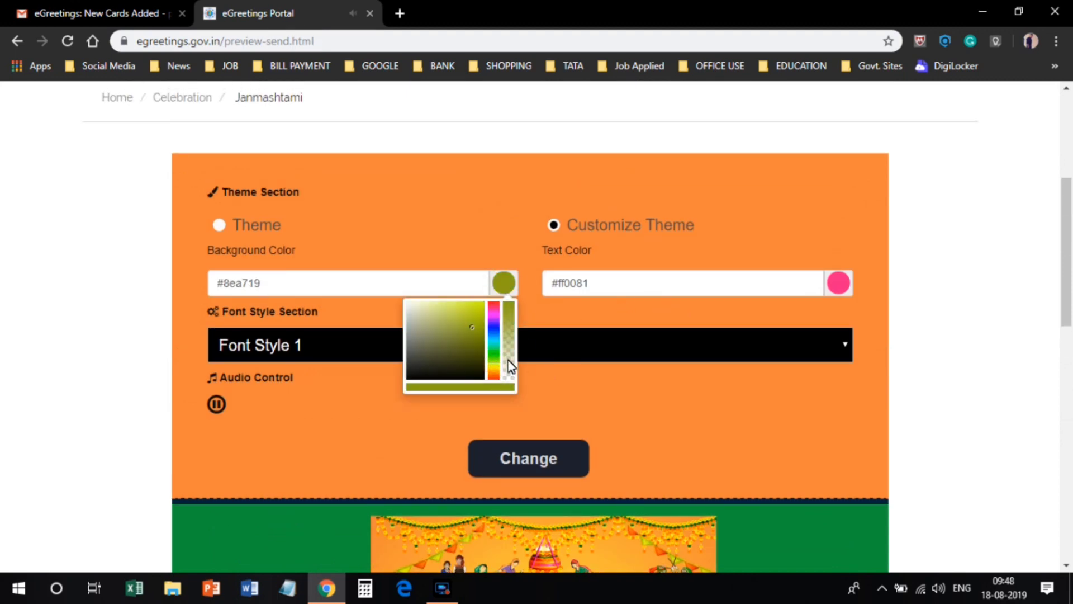
drag(496, 364, 499, 371)
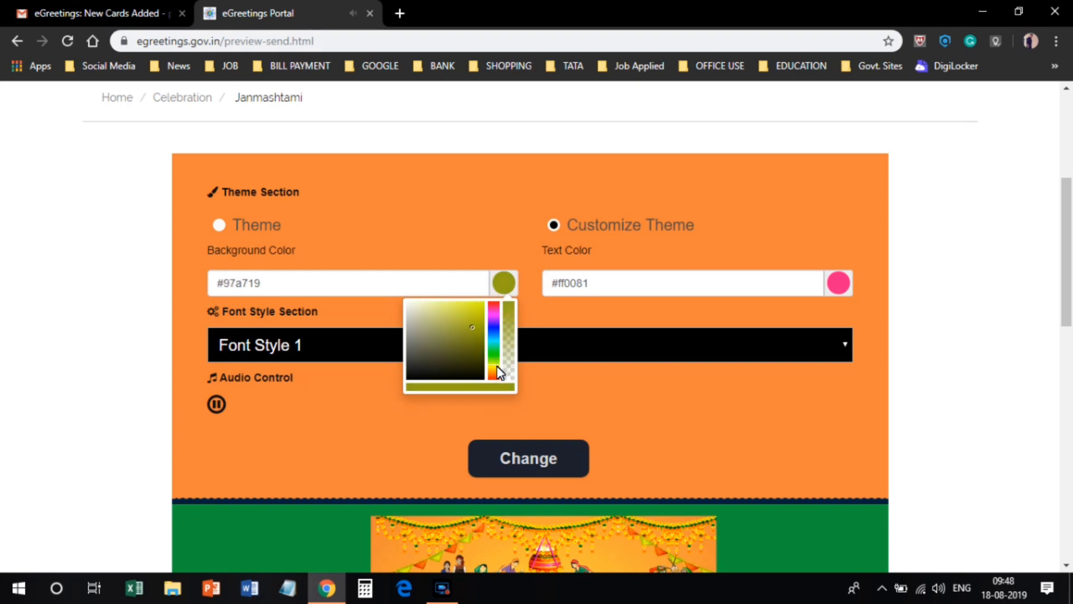
click(474, 304)
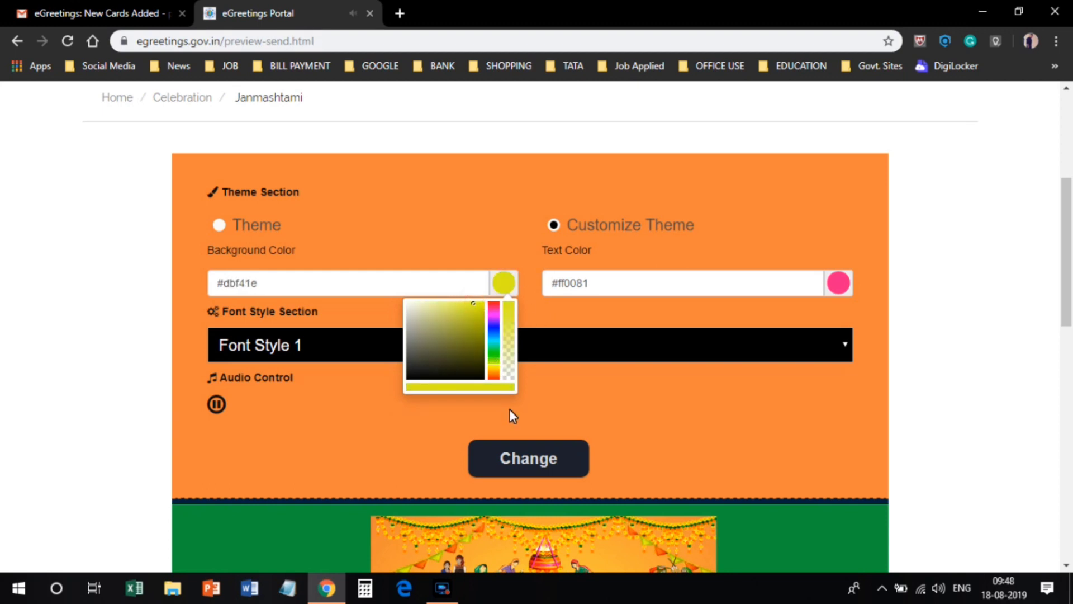
click(524, 457)
scroll(618, 431, down, 7)
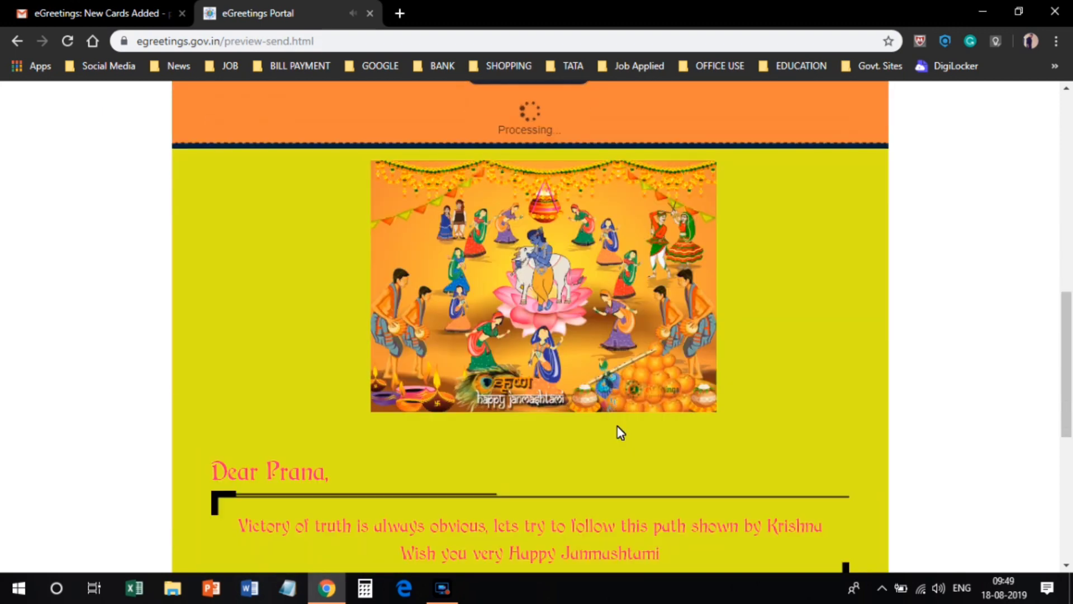
Accept the terms and conditions, send the greeting card, and read the message on the resulting page.
scroll(472, 419, down, 5)
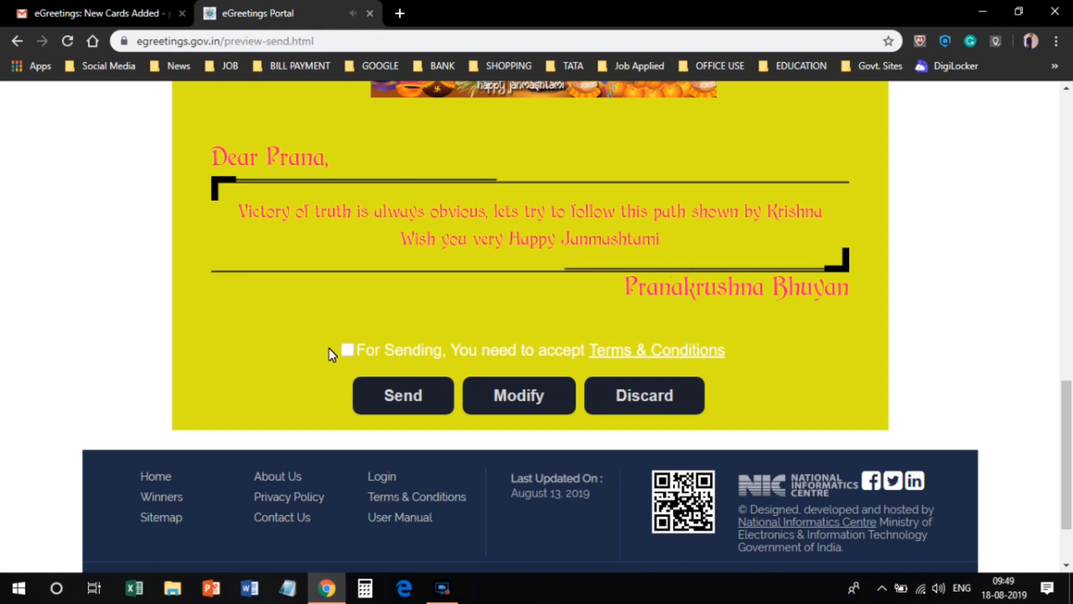
click(348, 350)
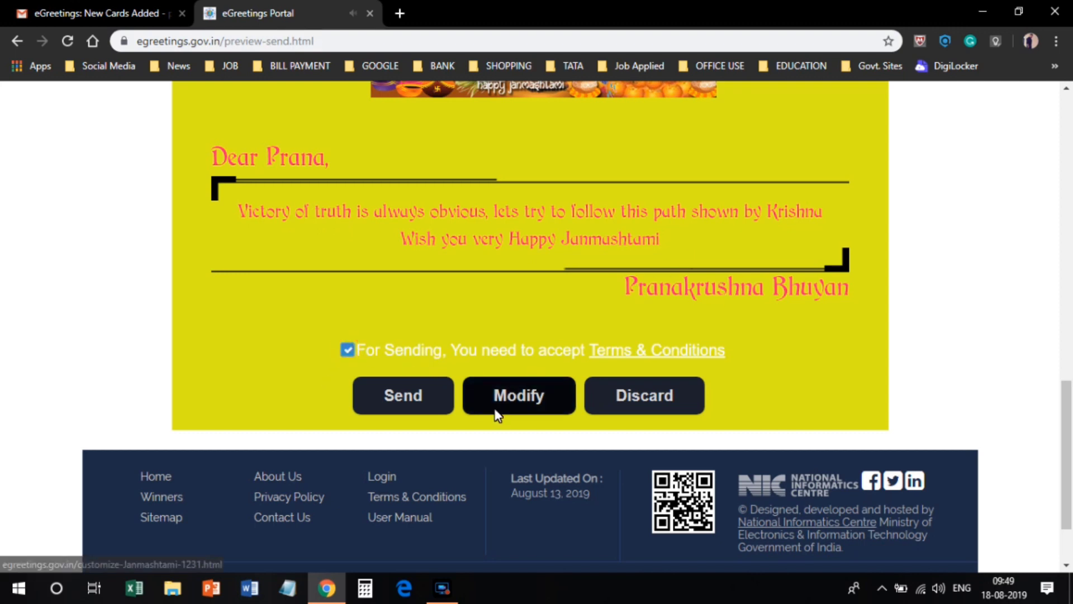
scroll(539, 362, up, 8)
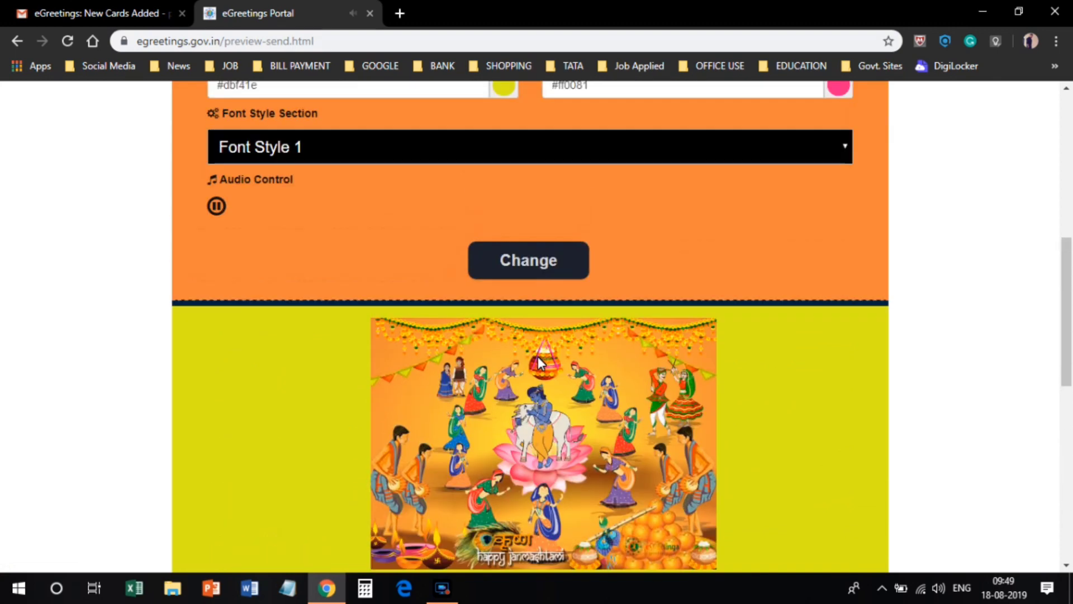
scroll(538, 357, down, 8)
click(402, 393)
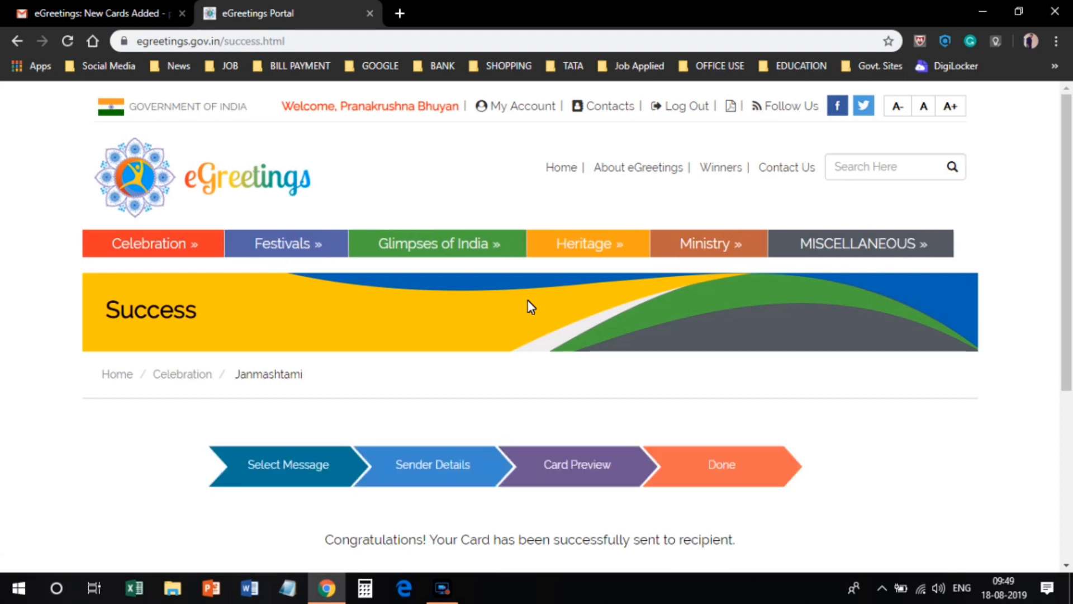
scroll(463, 470, down, 4)
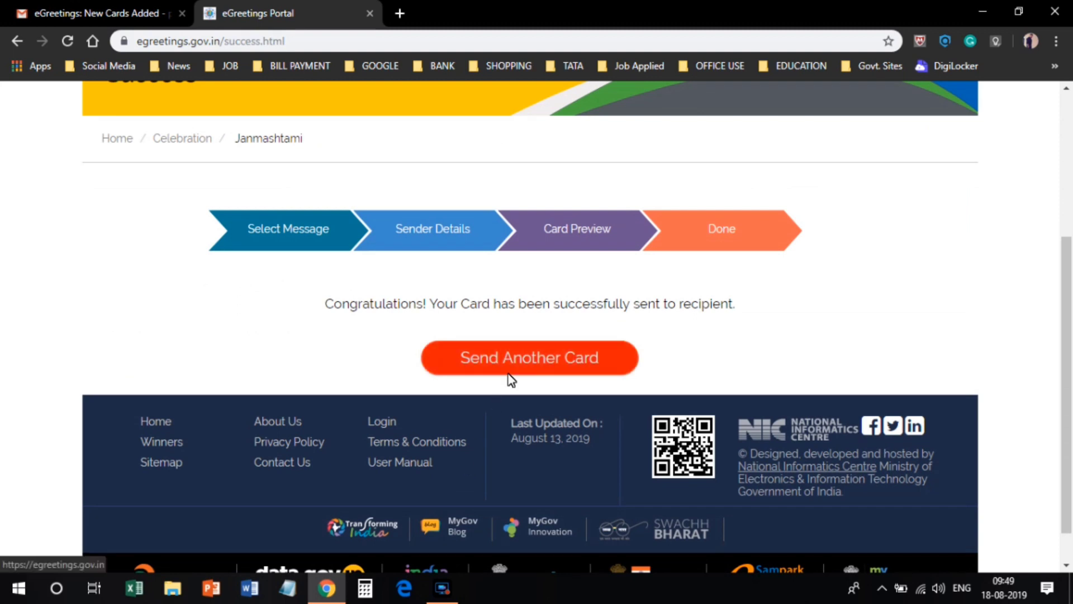
scroll(512, 372, up, 1)
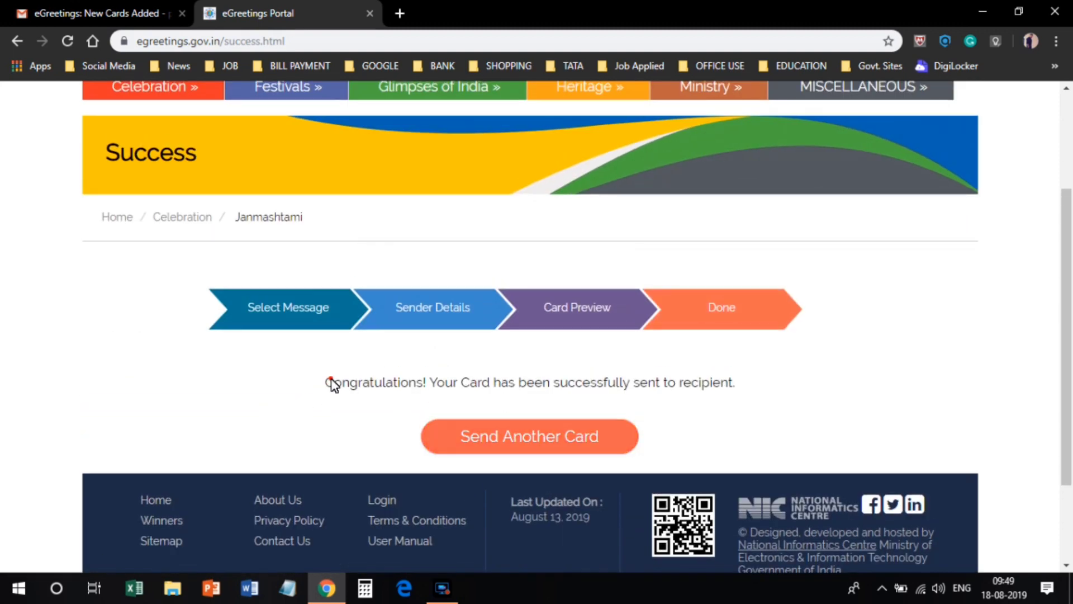
drag(333, 382, 733, 384)
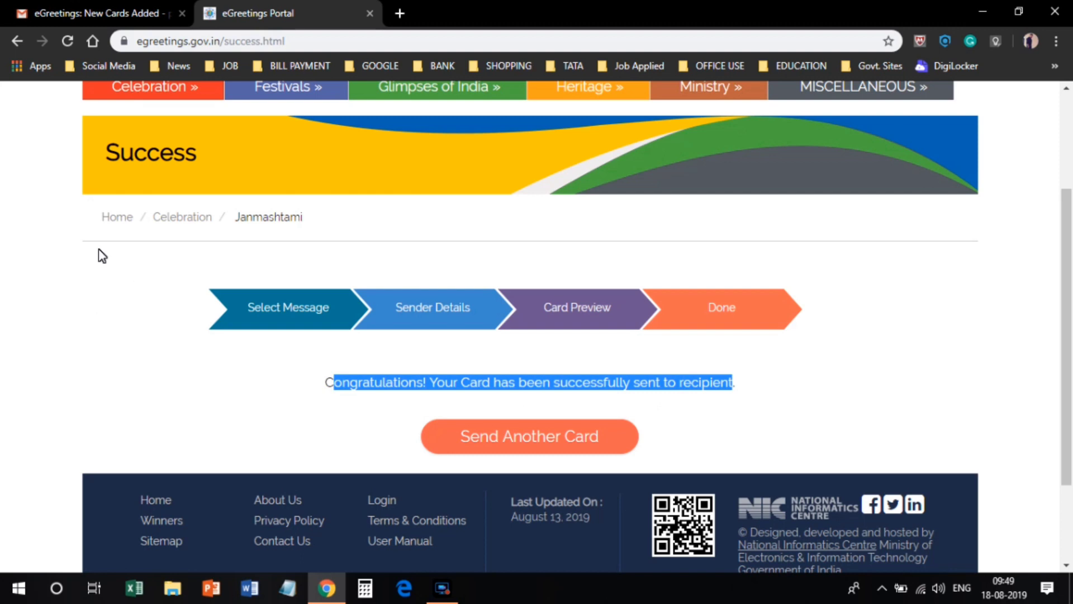
Switch to Gmail, refresh the inbox, and open the newest eGreetings message with the e-card.
scroll(120, 264, up, 3)
click(104, 12)
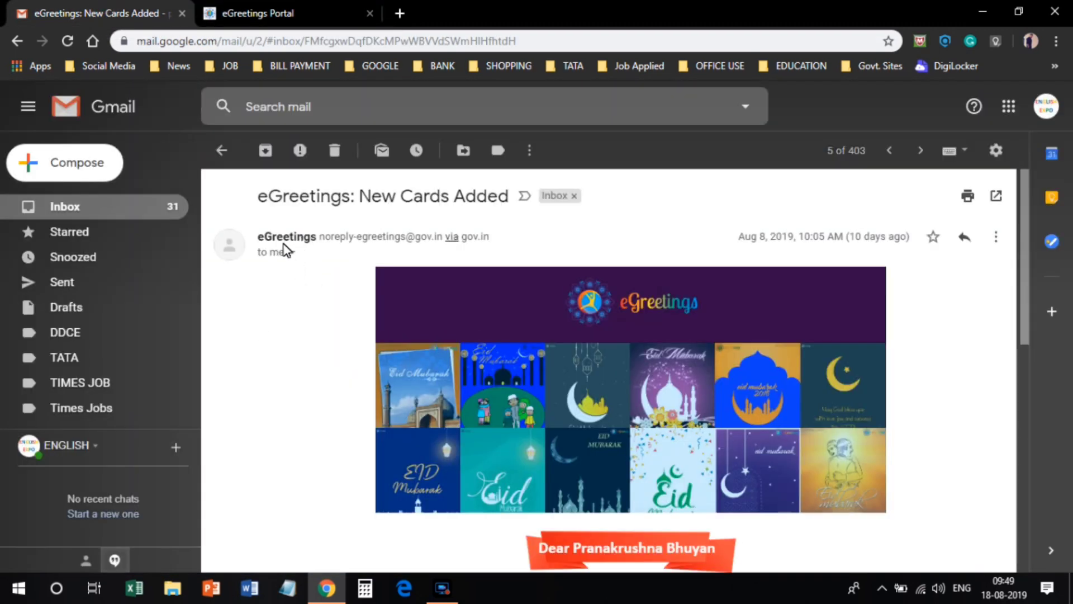
click(221, 149)
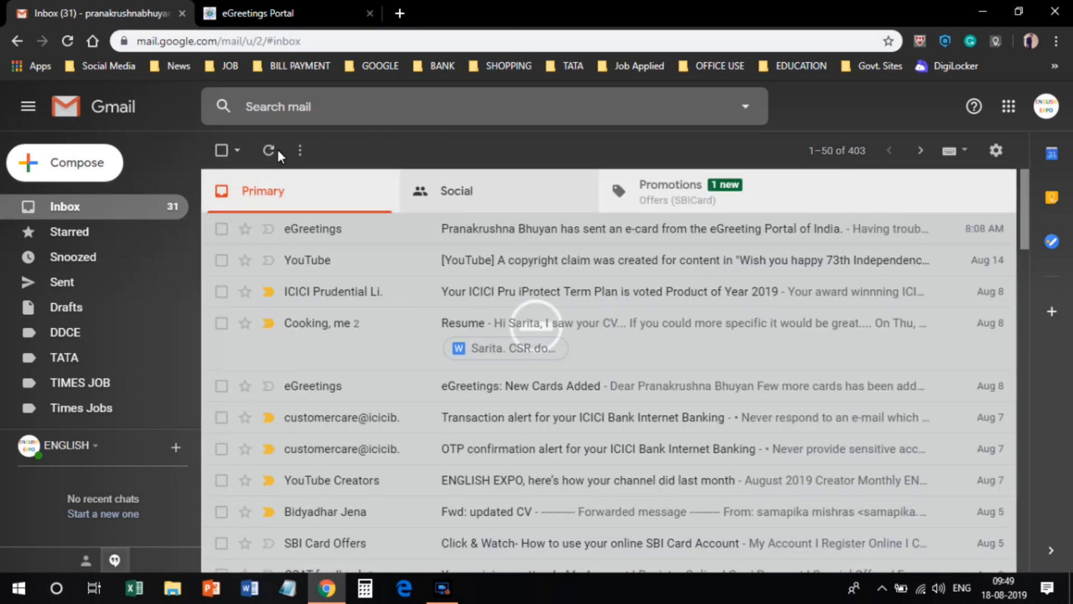
click(277, 150)
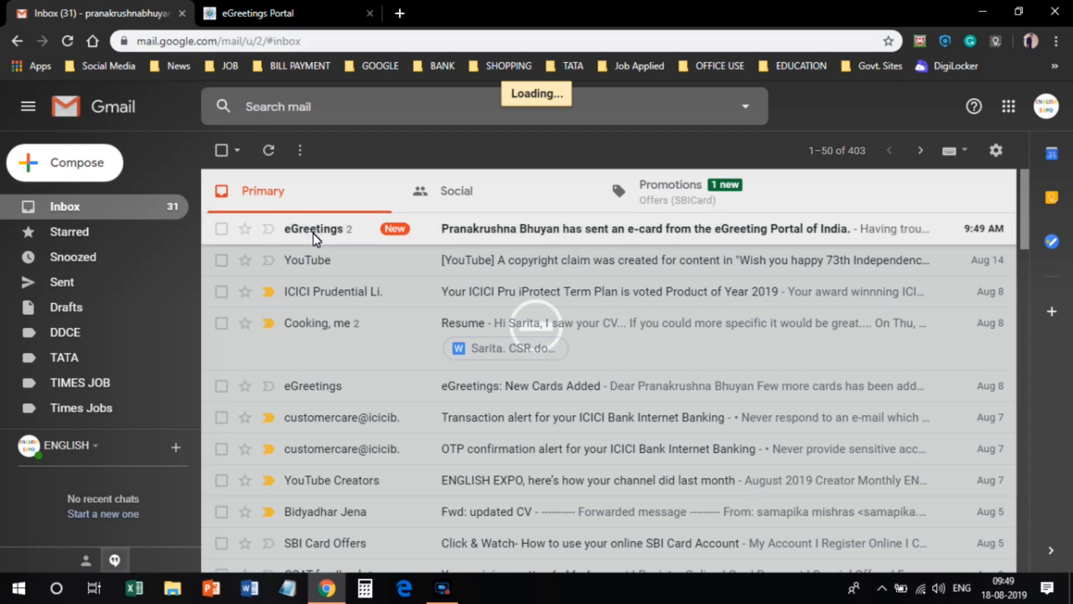
click(485, 230)
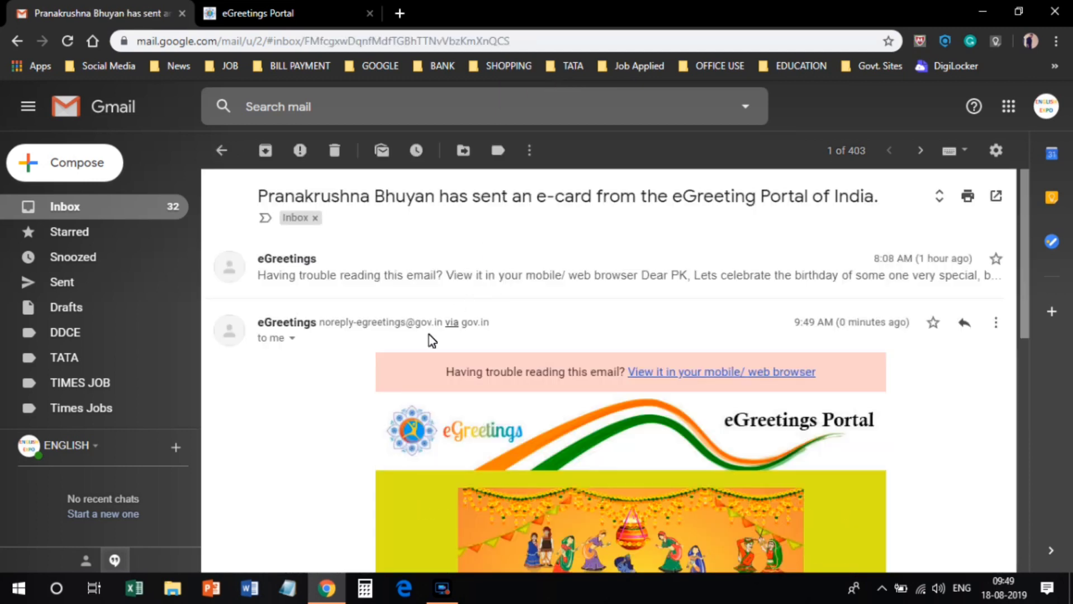
Examine the received e-card in the email, including its image, greeting line, message and sender name.
scroll(434, 428, down, 3)
scroll(435, 428, down, 3)
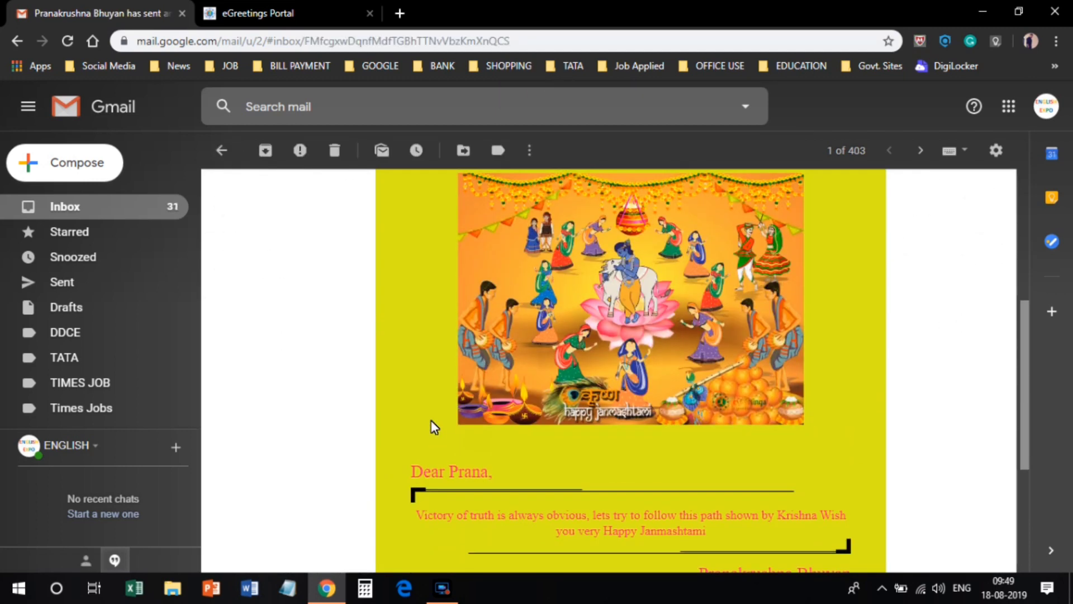
scroll(434, 428, up, 2)
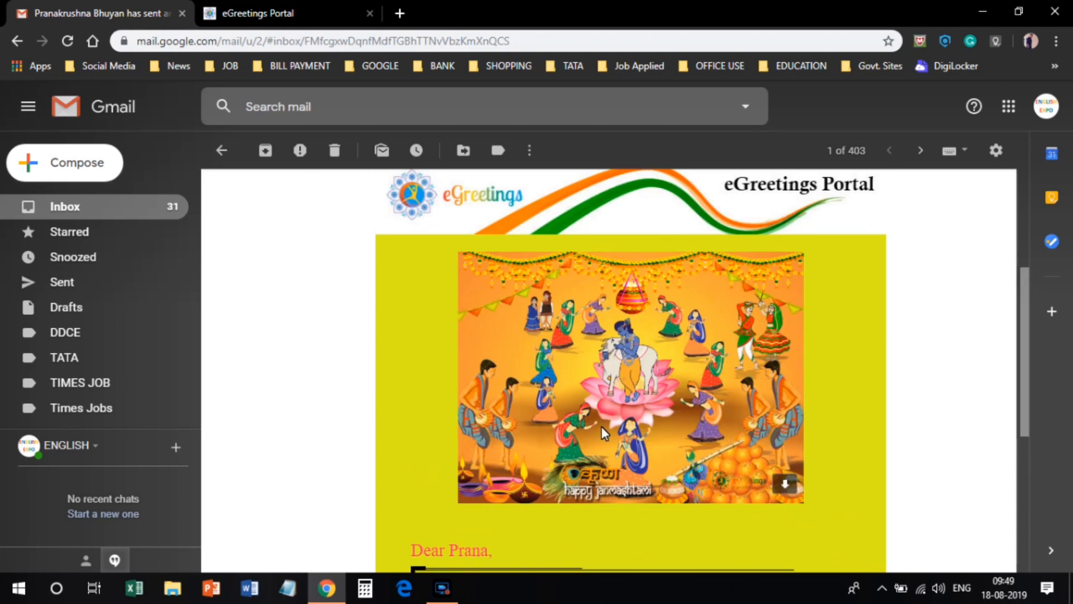
scroll(601, 426, down, 3)
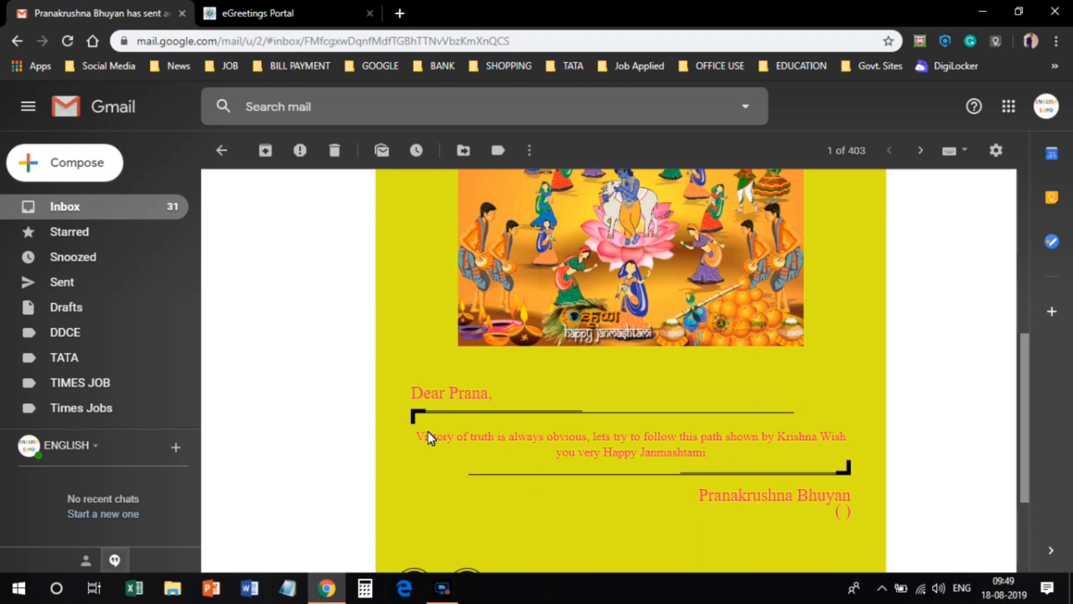
triple_click(489, 394)
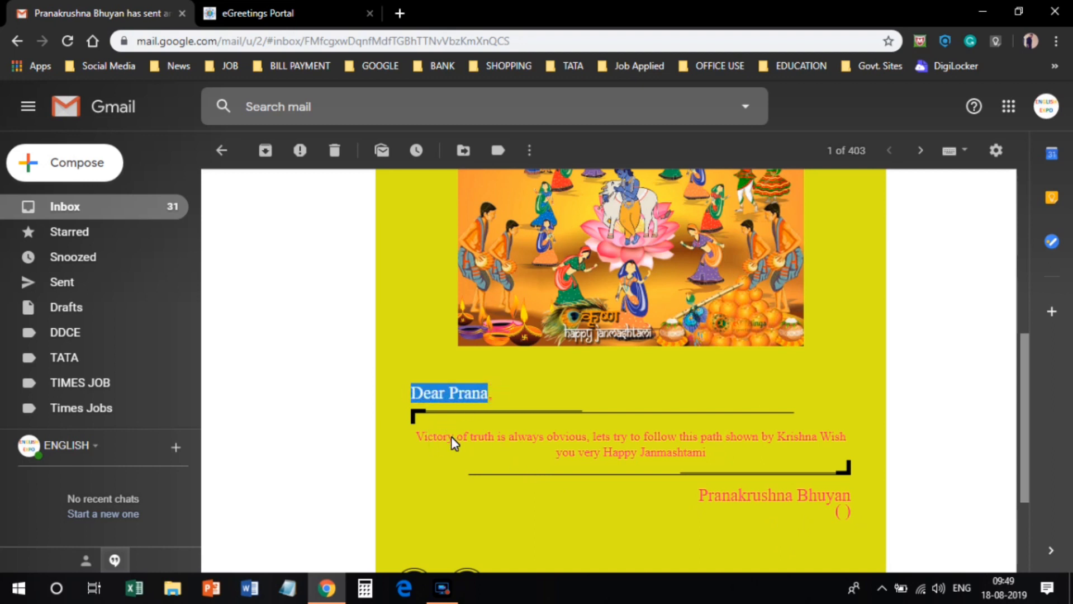
scroll(525, 457, down, 1)
scroll(567, 427, down, 3)
scroll(639, 460, up, 6)
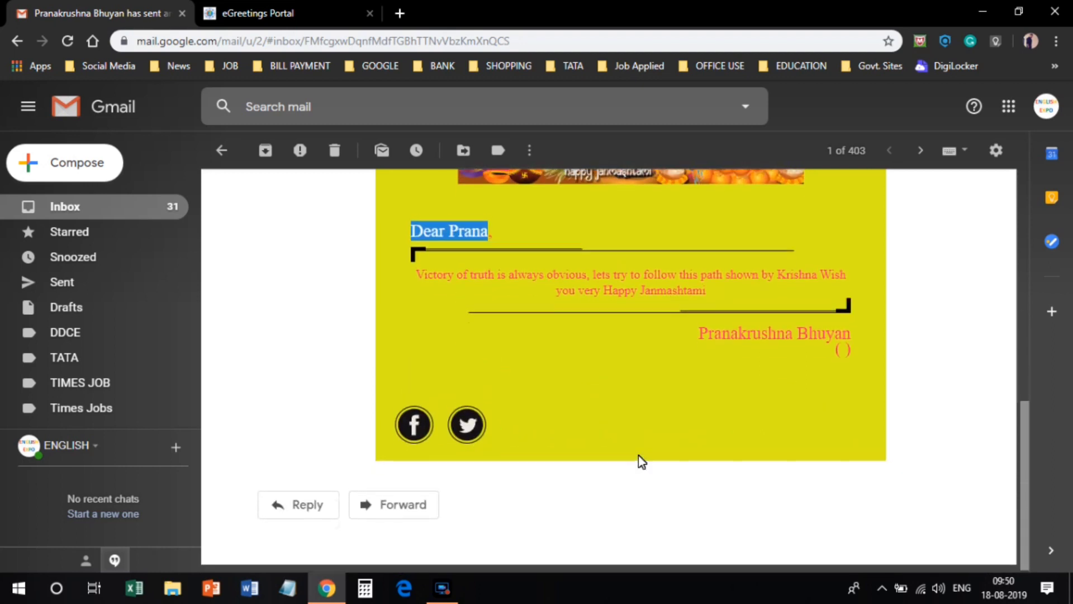
scroll(642, 454, up, 2)
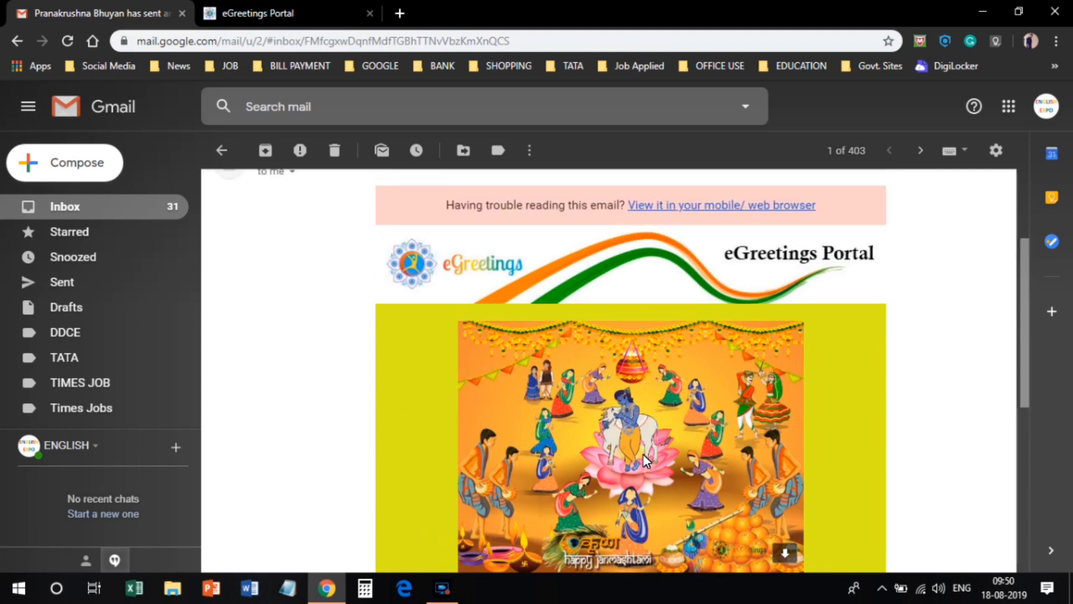